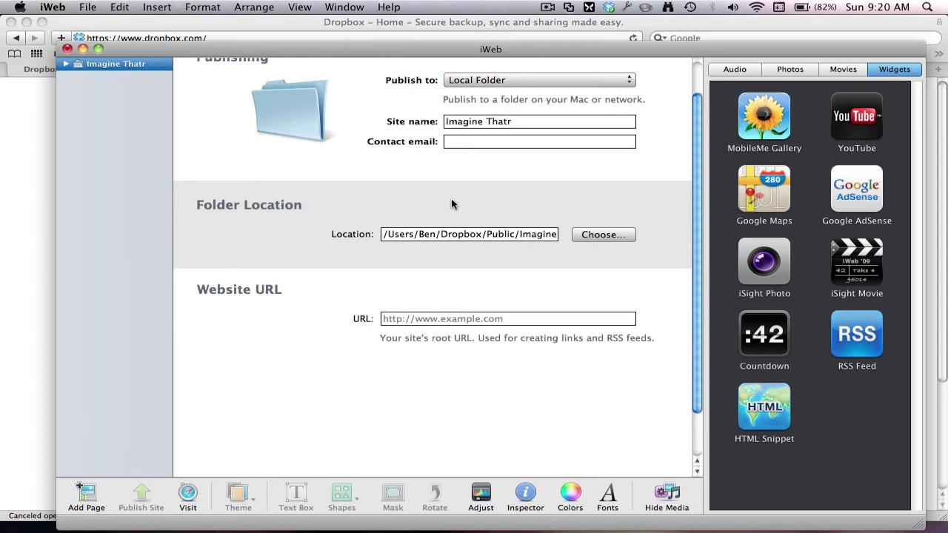
Start the Dropbox download in Safari, then stop it and close the Downloads list
{"action": "left_click", "coordinate": [380, 23]}
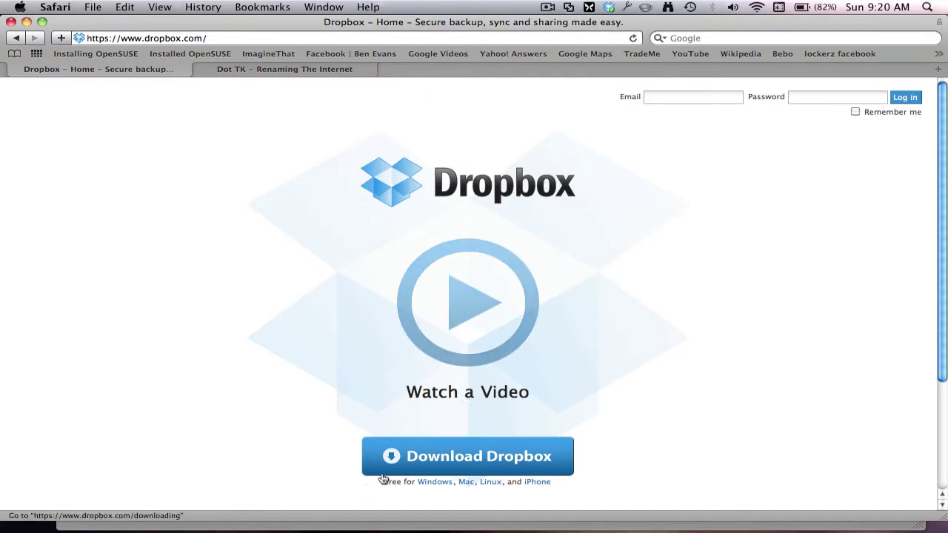
{"action": "left_click", "coordinate": [457, 459]}
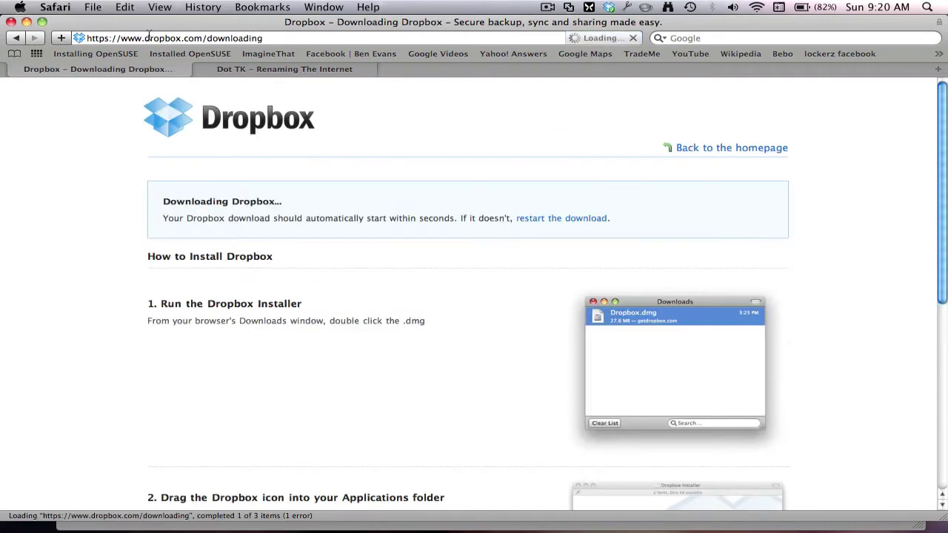
{"action": "left_click_drag", "start_coordinate": [281, 22], "coordinate": [249, 29]}
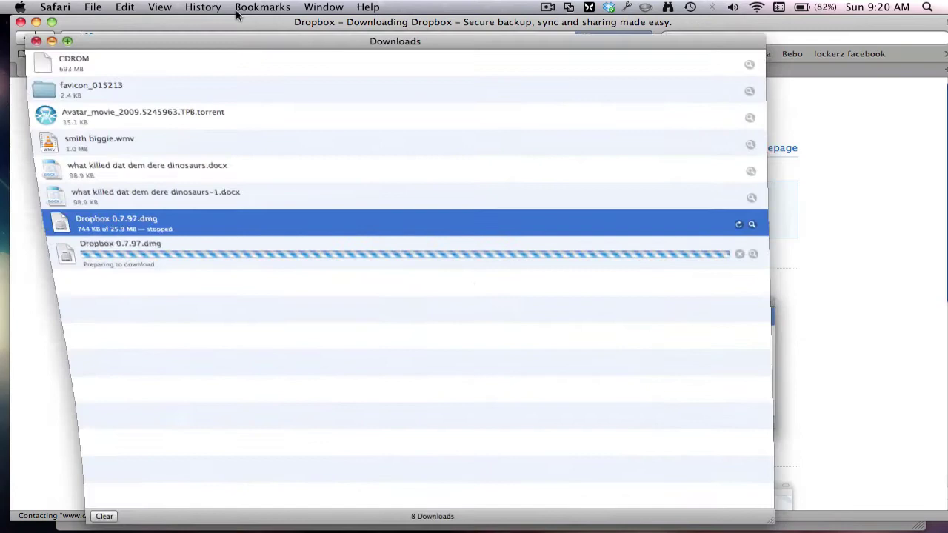
{"action": "left_click", "coordinate": [735, 253]}
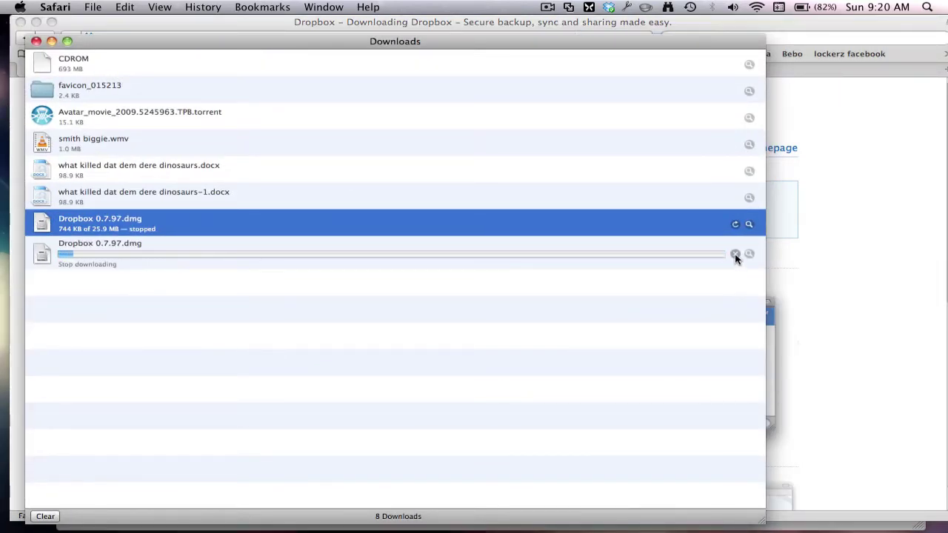
{"action": "left_click", "coordinate": [34, 42]}
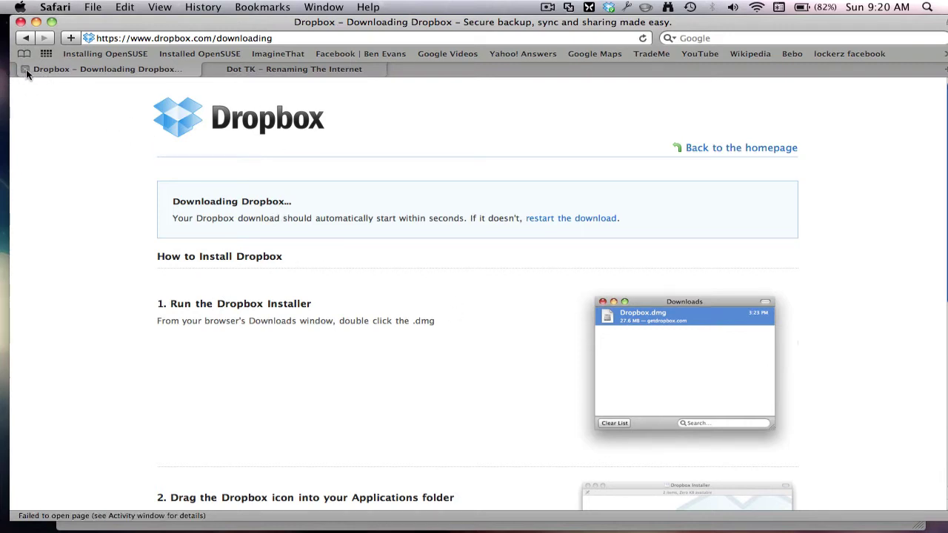
Close the Dropbox tab, hide Safari, and create a new iWeb site from the Welcome template
{"action": "left_click", "coordinate": [26, 69]}
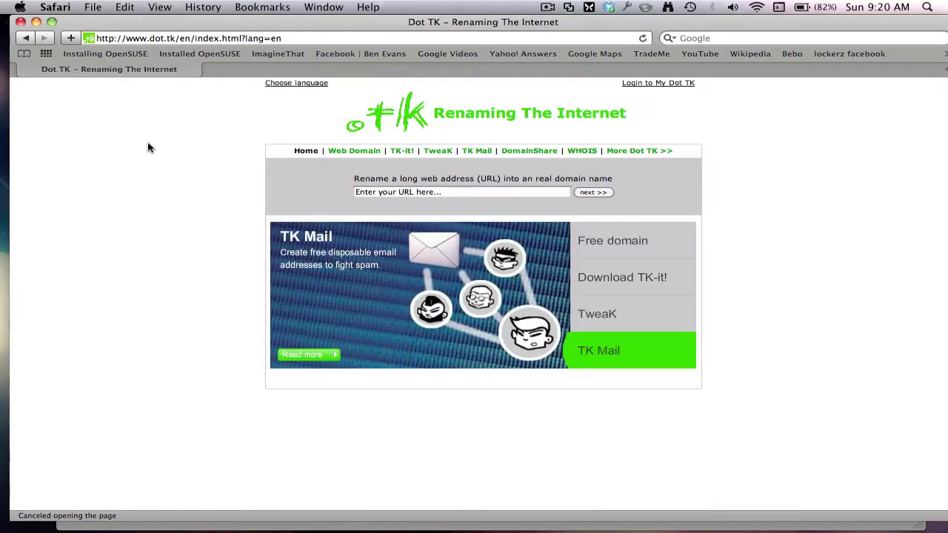
{"action": "left_click", "coordinate": [36, 22]}
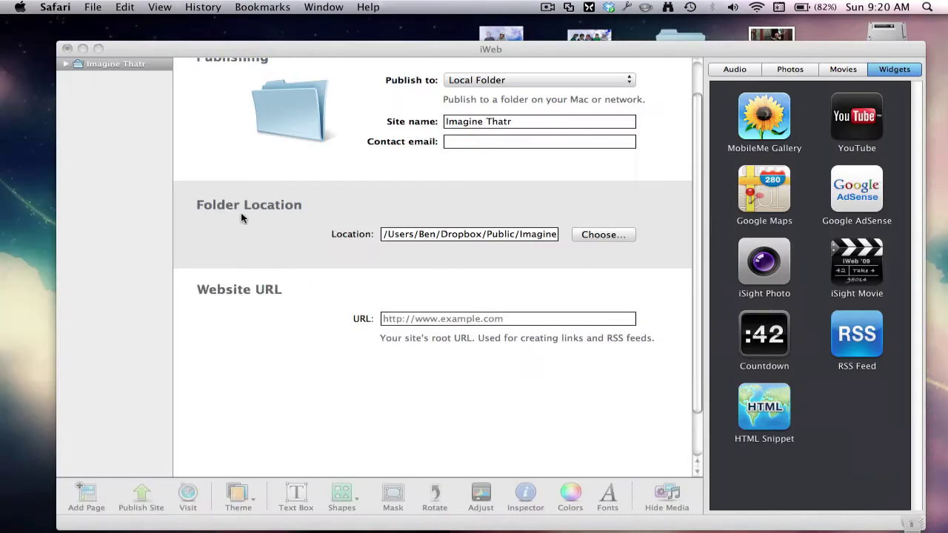
{"action": "left_click", "coordinate": [85, 6]}
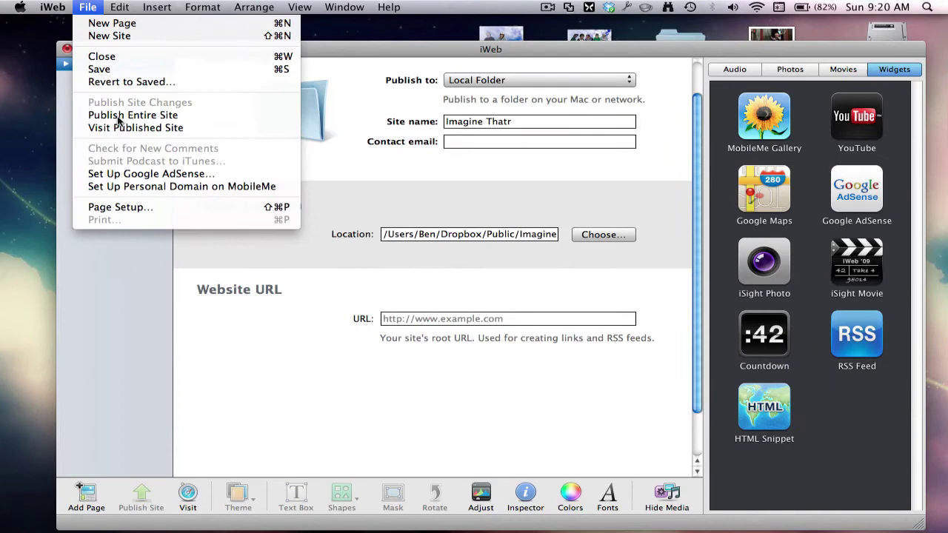
{"action": "left_click", "coordinate": [117, 36]}
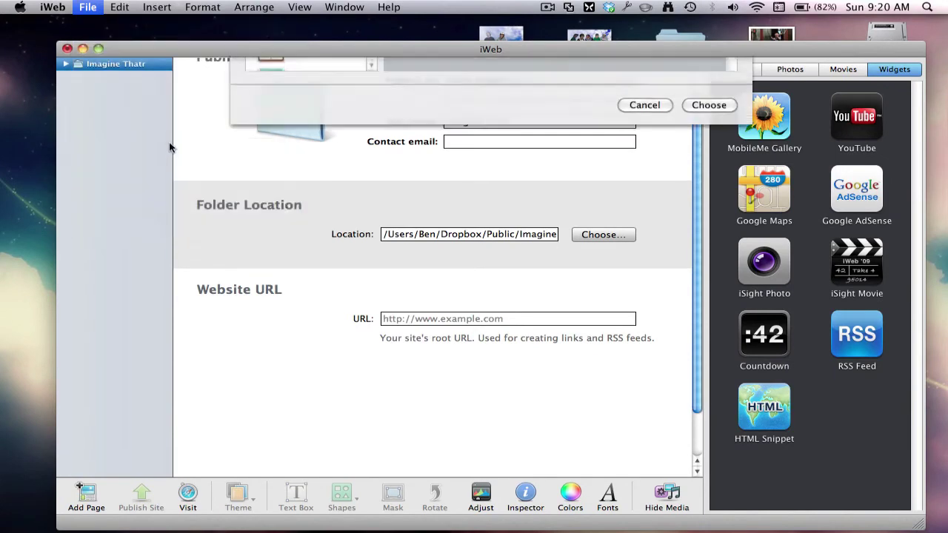
{"action": "double_click", "coordinate": [446, 167]}
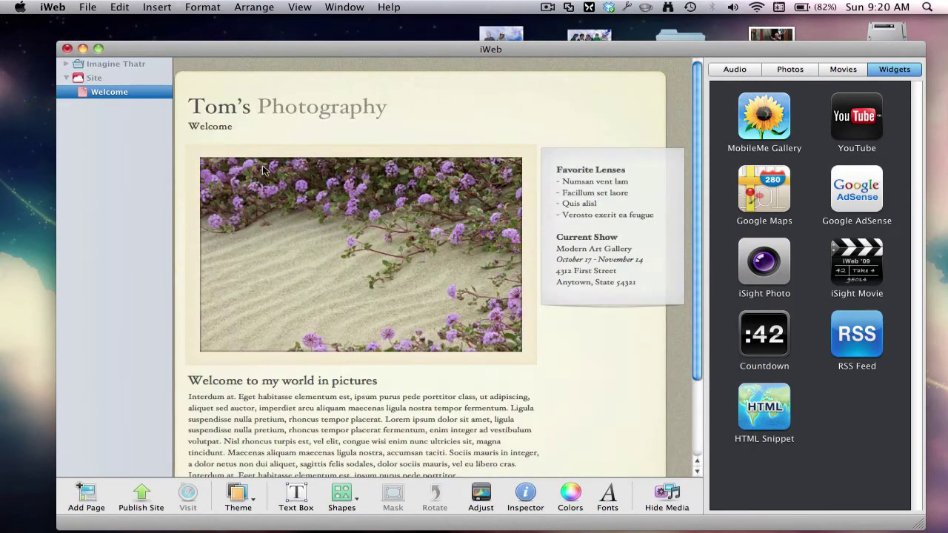
{"action": "left_click", "coordinate": [340, 97]}
Retitle the Welcome page 'appletipsandtricks', delete the flower photo, and change the heading to 'sample'
{"action": "double_click", "coordinate": [338, 95]}
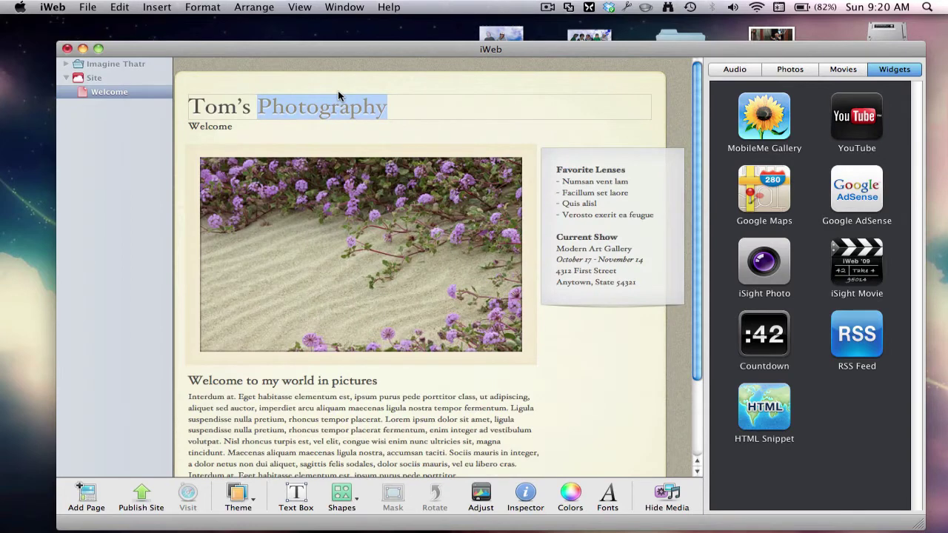
{"action": "key", "text": "super+a"}
{"action": "type", "text": "appletipsa"}
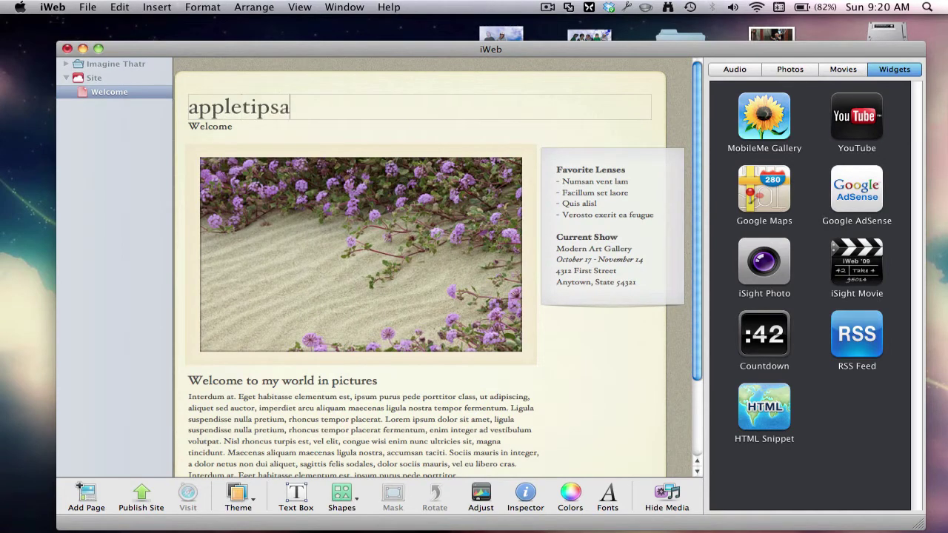
{"action": "type", "text": "ndtricks"}
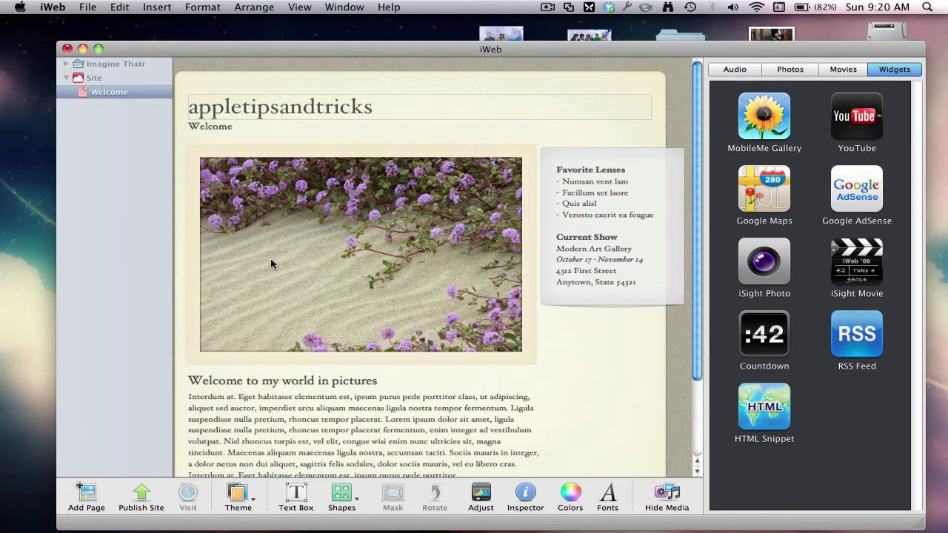
{"action": "left_click", "coordinate": [290, 422]}
{"action": "left_click", "coordinate": [304, 319]}
{"action": "key", "text": "Delete"}
{"action": "triple_click", "coordinate": [295, 381]}
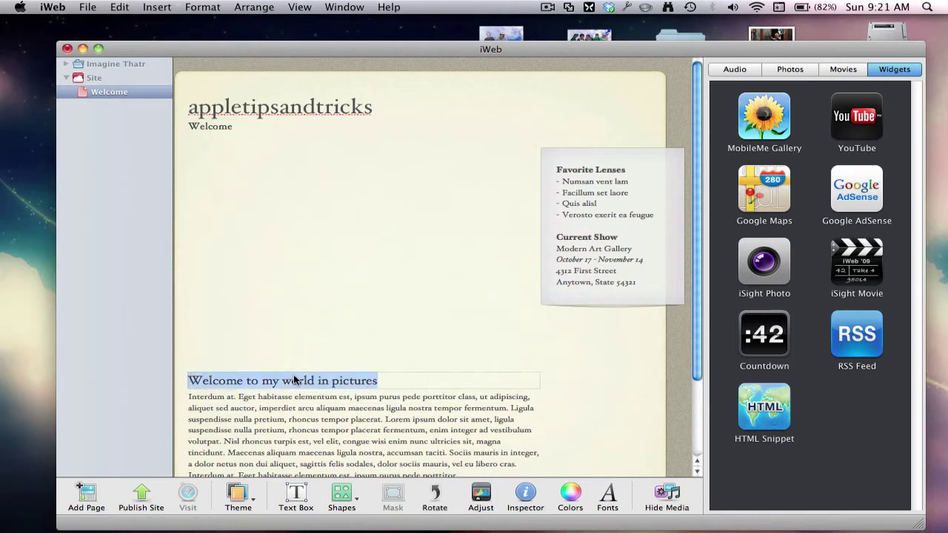
{"action": "type", "text": "sample"}
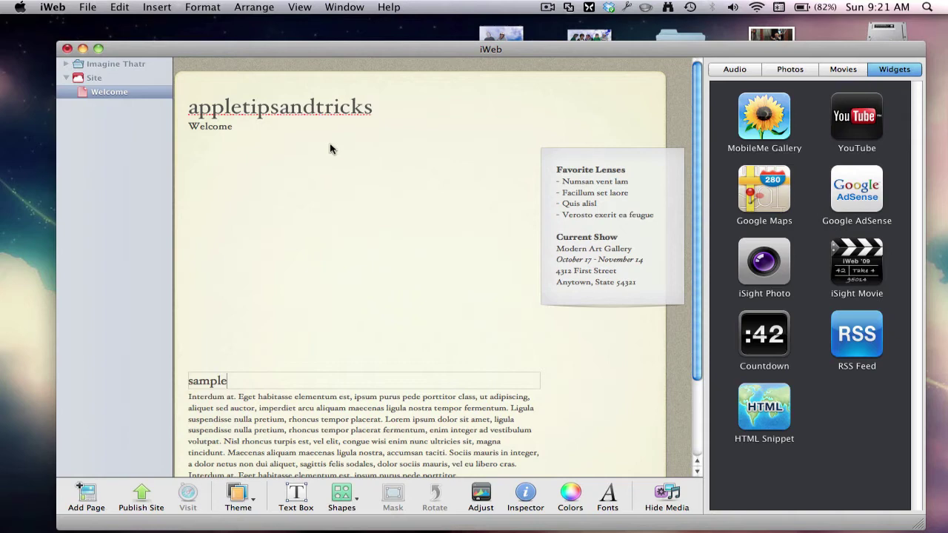
Set the site to publish to a Local Folder named sample on the Desktop
{"action": "left_click", "coordinate": [95, 78]}
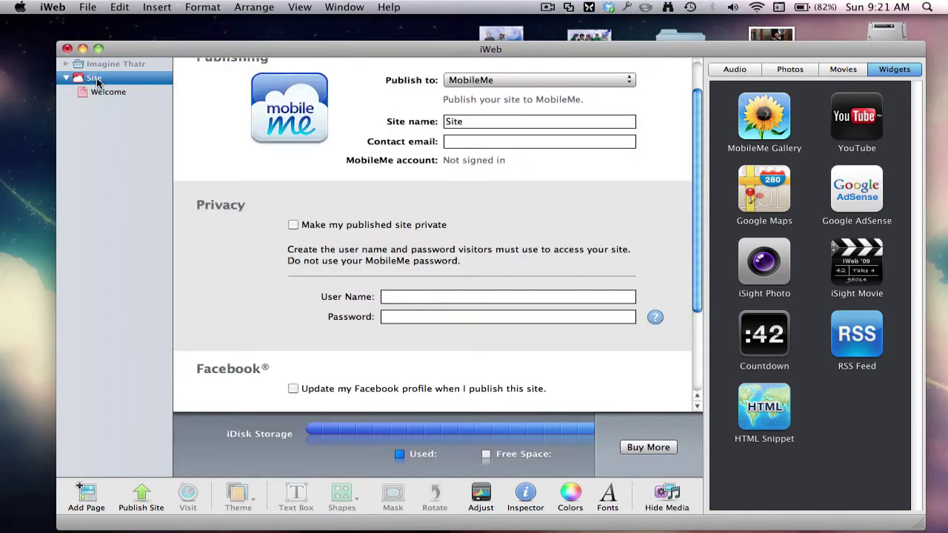
{"action": "left_click", "coordinate": [463, 80]}
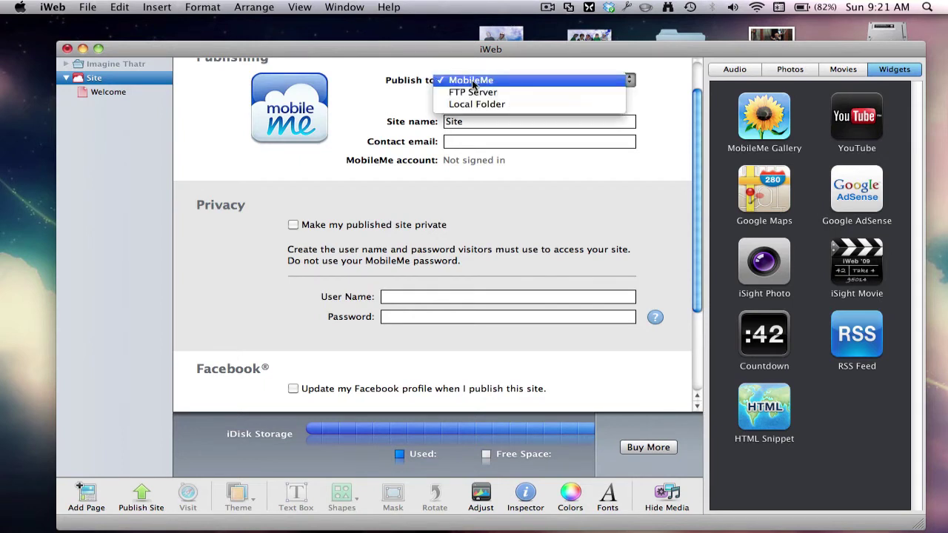
{"action": "left_click", "coordinate": [482, 102]}
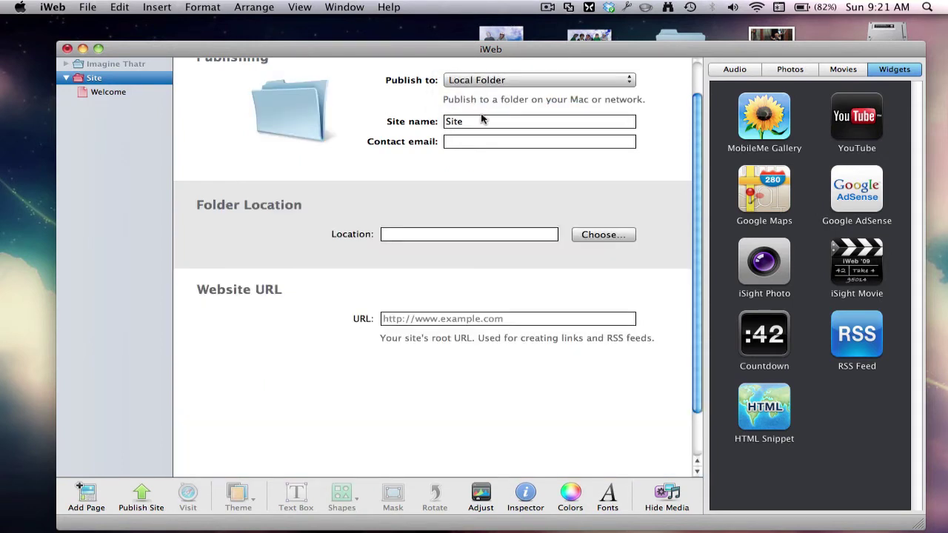
{"action": "double_click", "coordinate": [476, 127]}
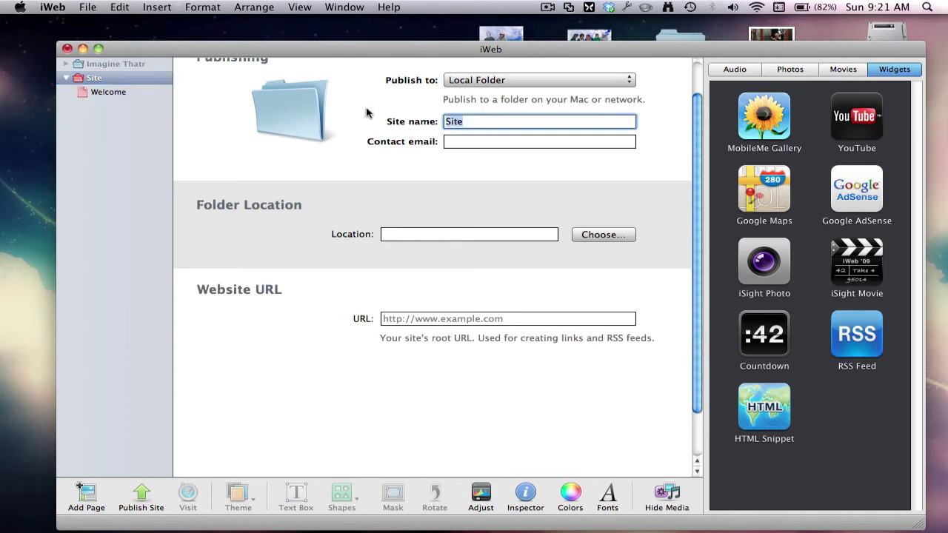
{"action": "type", "text": "sma"}
{"action": "left_click", "coordinate": [421, 234]}
{"action": "left_click", "coordinate": [604, 235]}
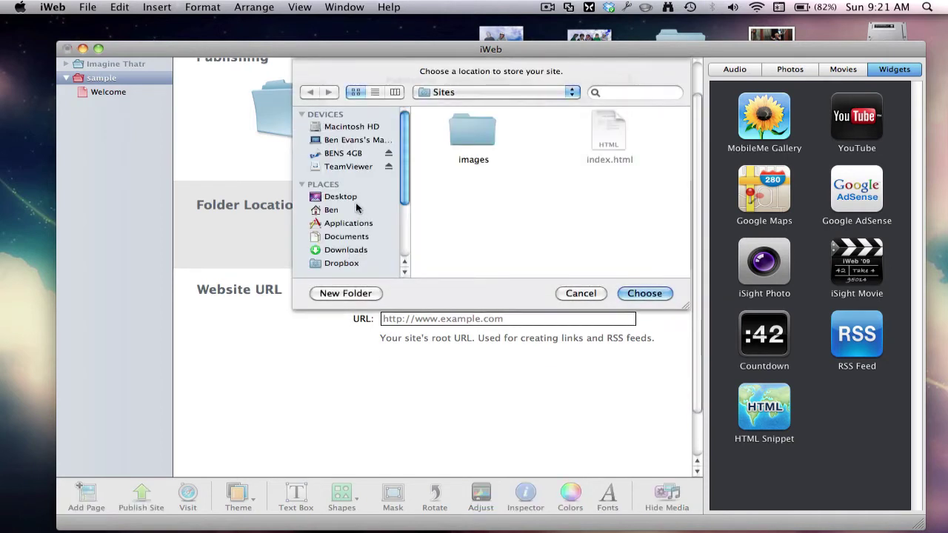
{"action": "left_click", "coordinate": [348, 198]}
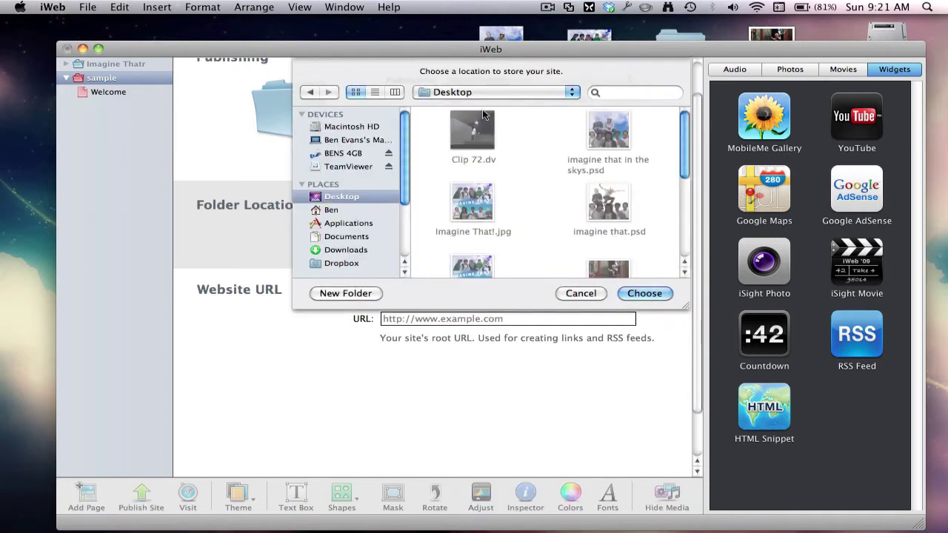
{"action": "left_click", "coordinate": [638, 294]}
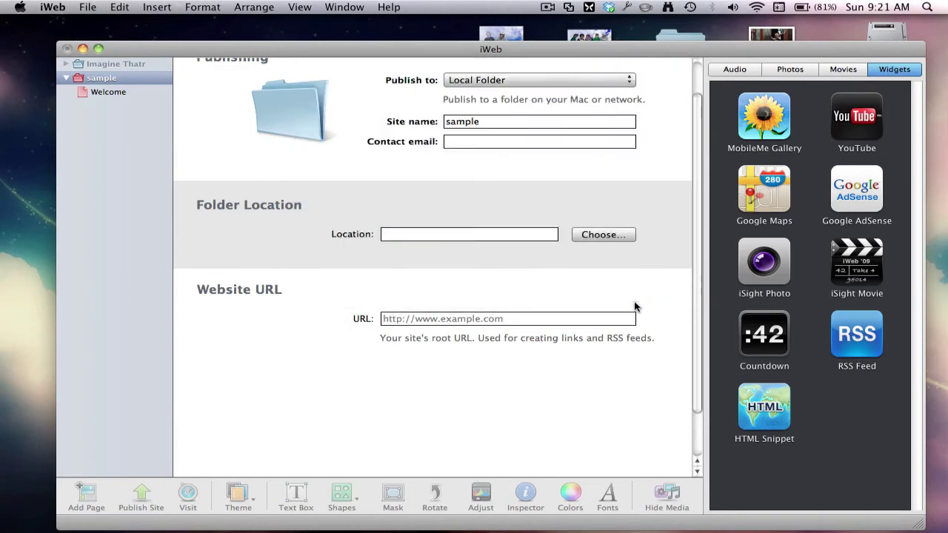
Publish the entire sample site, accepting the content notice and the success message
{"action": "left_click", "coordinate": [108, 76]}
{"action": "left_click", "coordinate": [87, 7]}
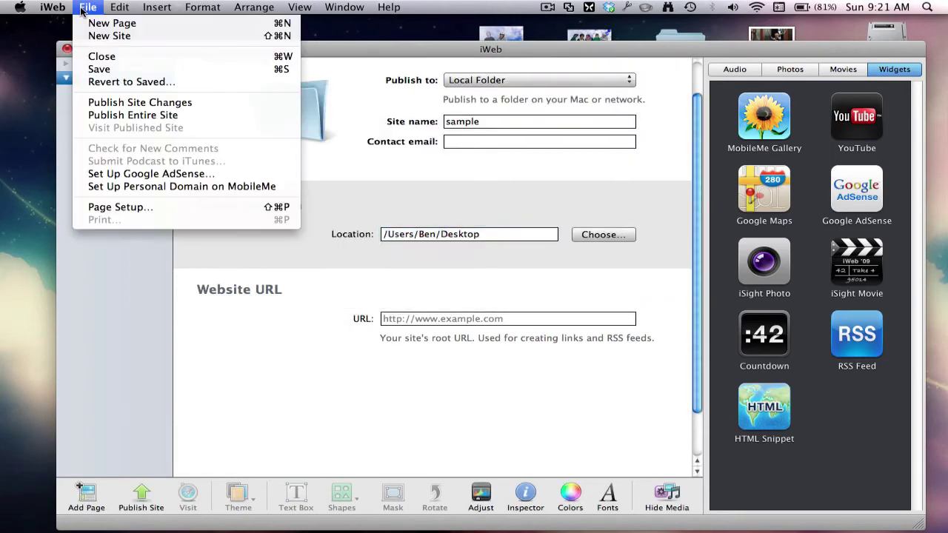
{"action": "left_click", "coordinate": [141, 116]}
{"action": "key", "text": "Return"}
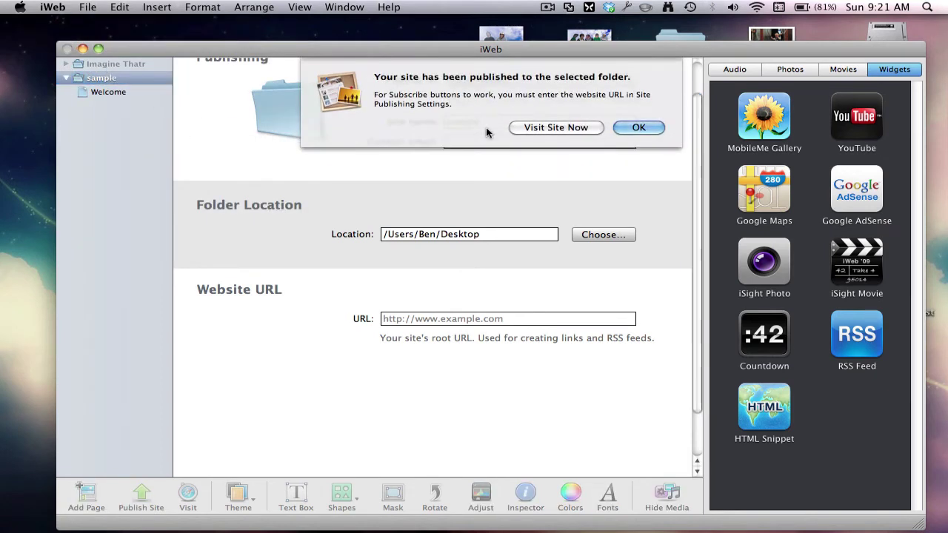
{"action": "left_click", "coordinate": [624, 129]}
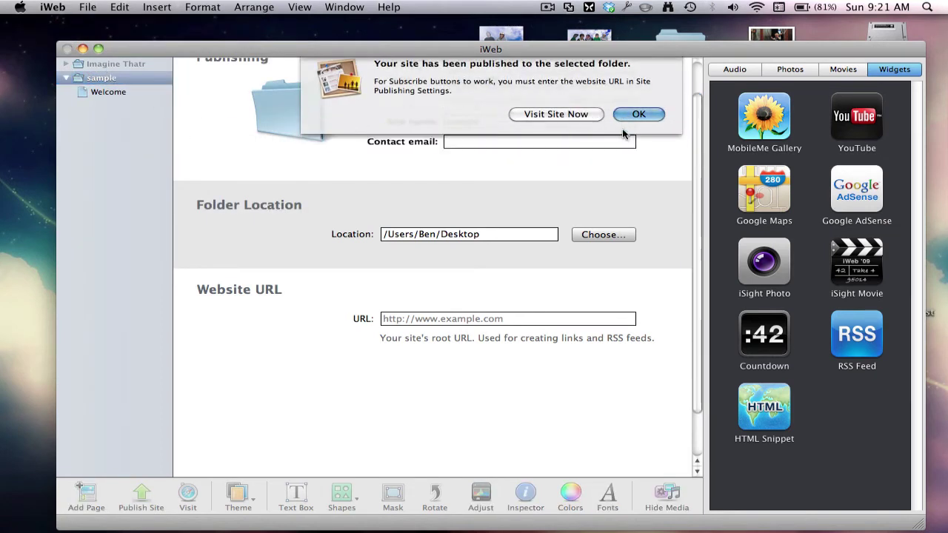
Hide iWeb, move the assets plist on the desktop to the Trash, and open Macintosh HD
{"action": "left_click", "coordinate": [83, 49]}
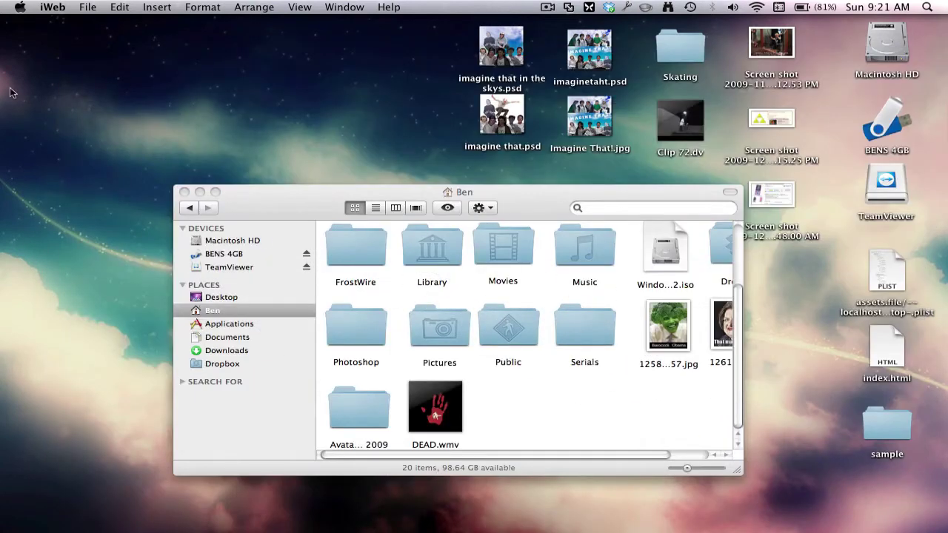
{"action": "left_click", "coordinate": [184, 192]}
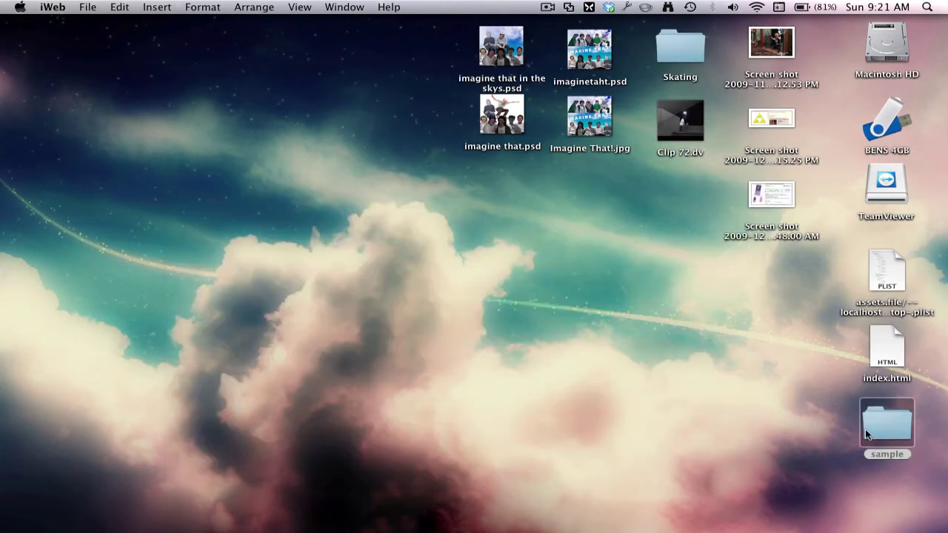
{"action": "left_click_drag", "start_coordinate": [865, 428], "coordinate": [767, 275]}
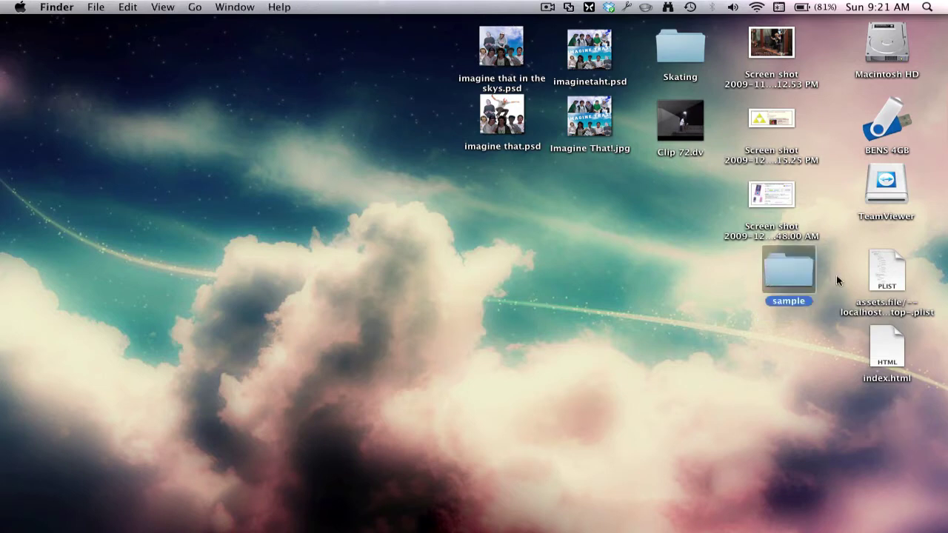
{"action": "right_click", "coordinate": [886, 267]}
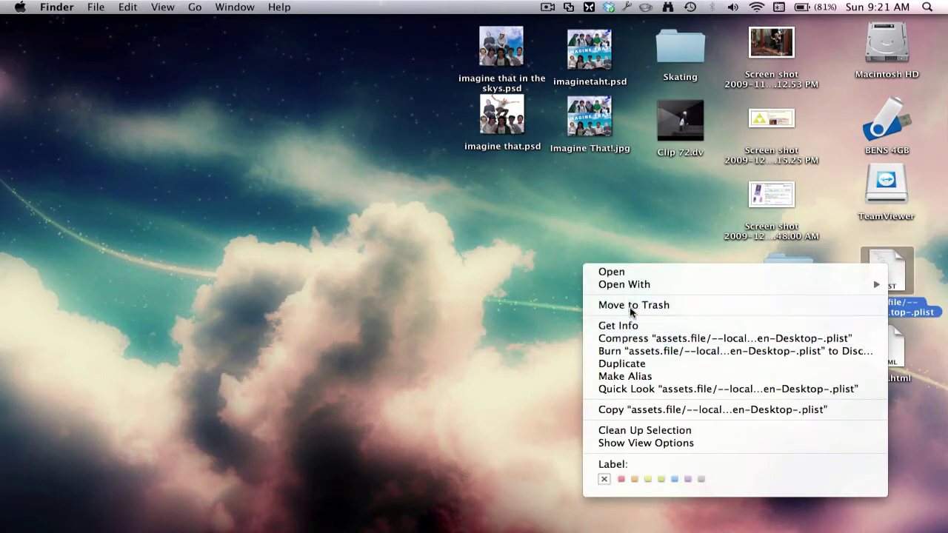
{"action": "left_click", "coordinate": [604, 305]}
{"action": "left_click_drag", "start_coordinate": [895, 358], "coordinate": [894, 297]}
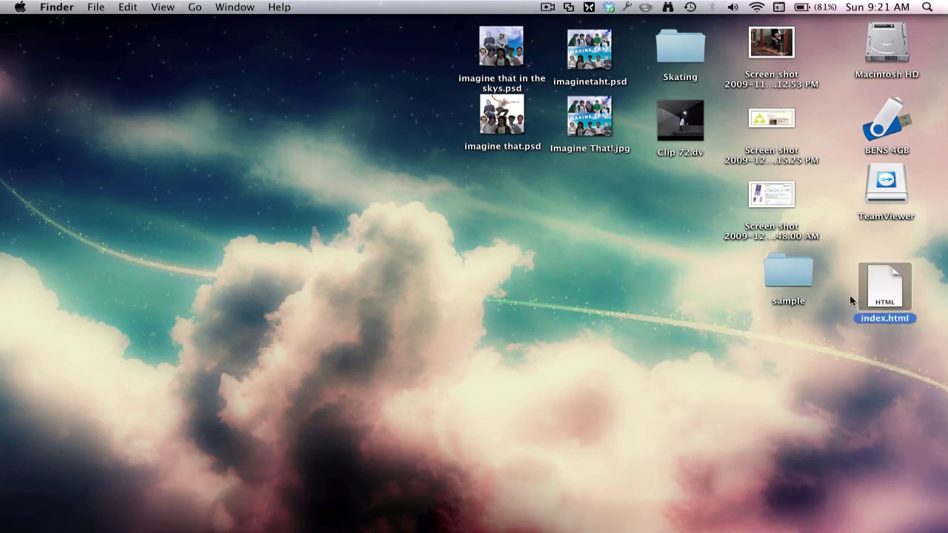
{"action": "double_click", "coordinate": [887, 44]}
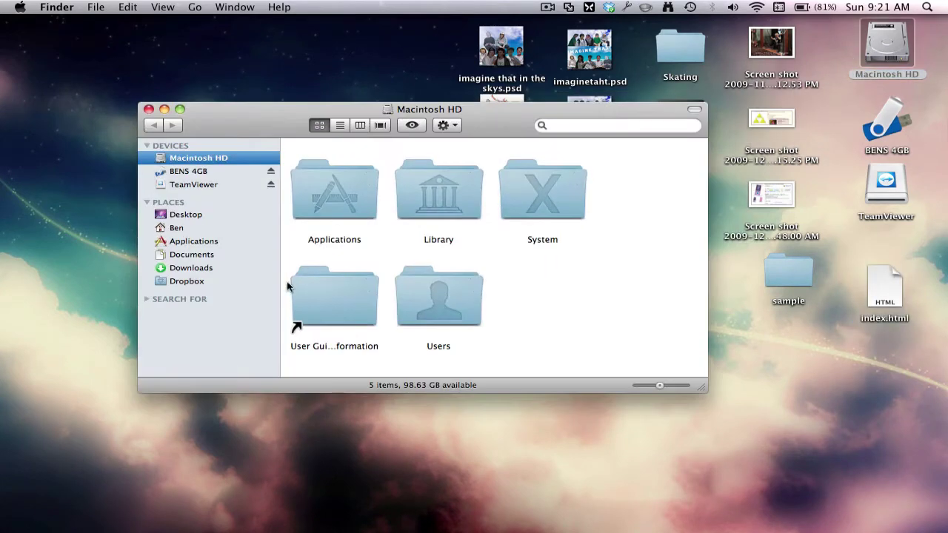
Find the Dropbox folder by searching 'dropbo' and arrange sample and index.html on the desktop
{"action": "left_click", "coordinate": [191, 282]}
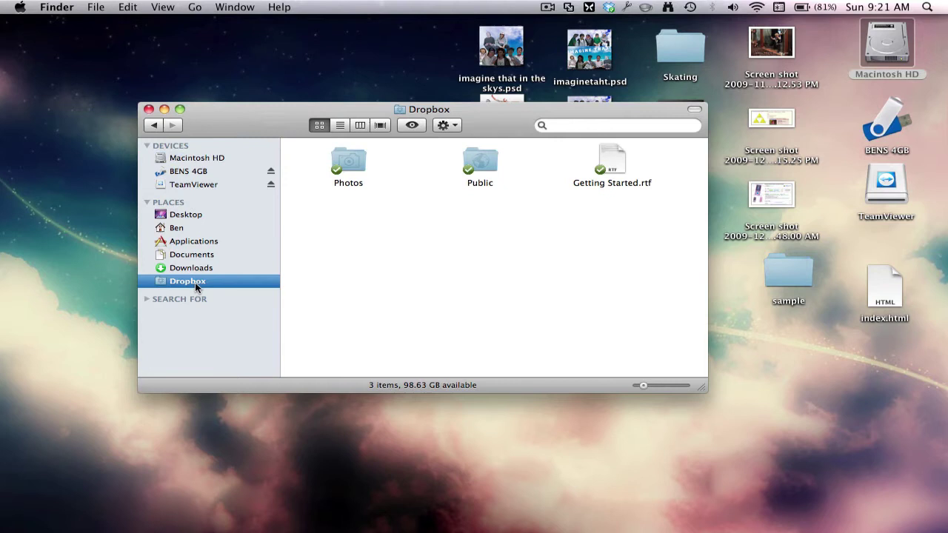
{"action": "left_click", "coordinate": [601, 128]}
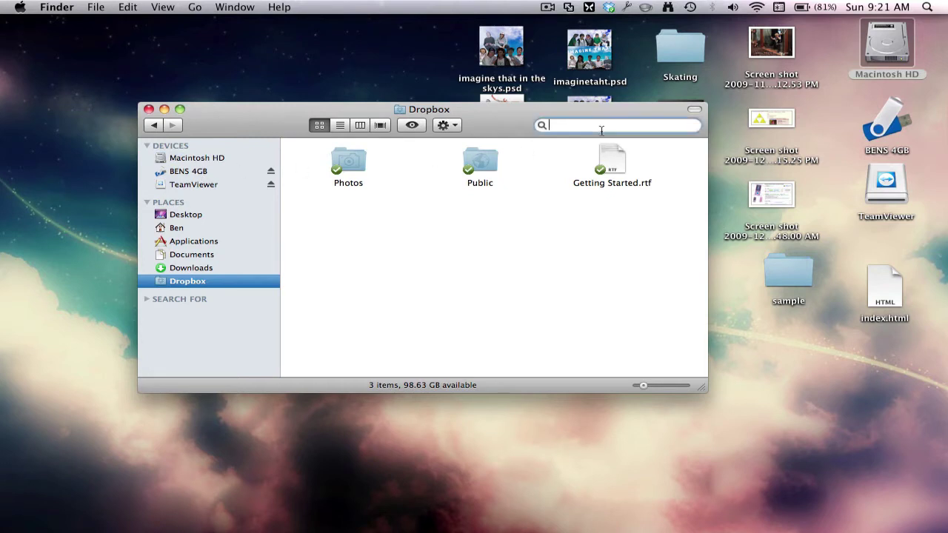
{"action": "type", "text": "dropbo"}
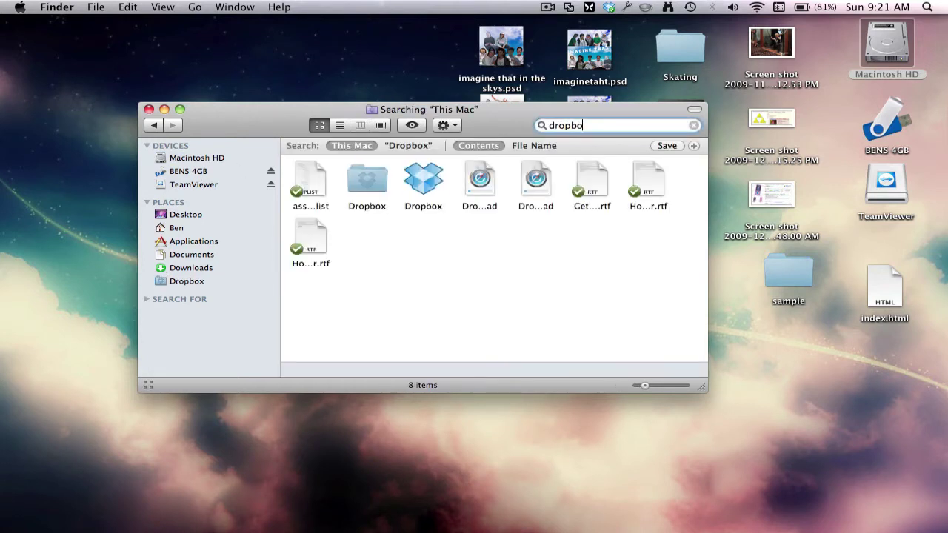
{"action": "left_click_drag", "start_coordinate": [375, 178], "coordinate": [403, 189]}
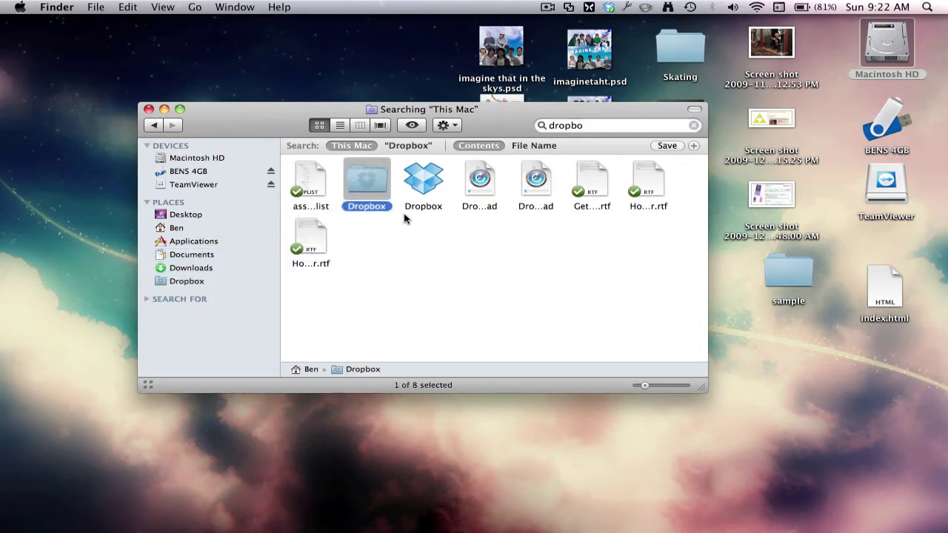
{"action": "left_click", "coordinate": [578, 281]}
{"action": "left_click_drag", "start_coordinate": [883, 293], "coordinate": [856, 278]}
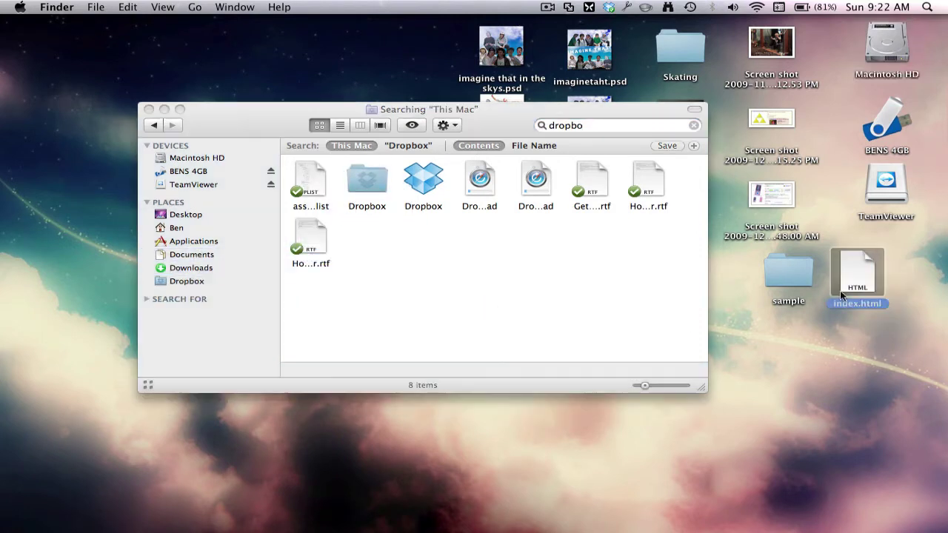
{"action": "left_click", "coordinate": [797, 286]}
{"action": "left_click_drag", "start_coordinate": [887, 320], "coordinate": [792, 277]}
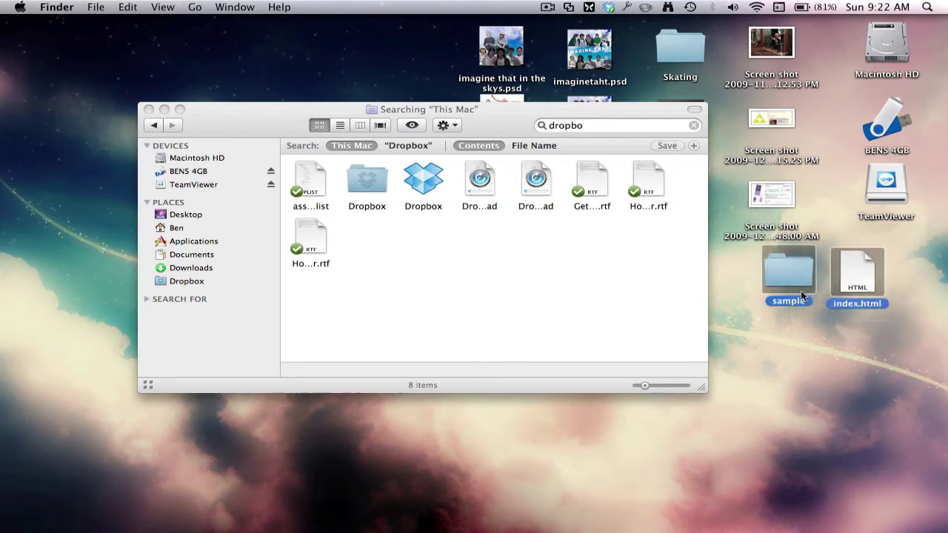
{"action": "left_click", "coordinate": [778, 309]}
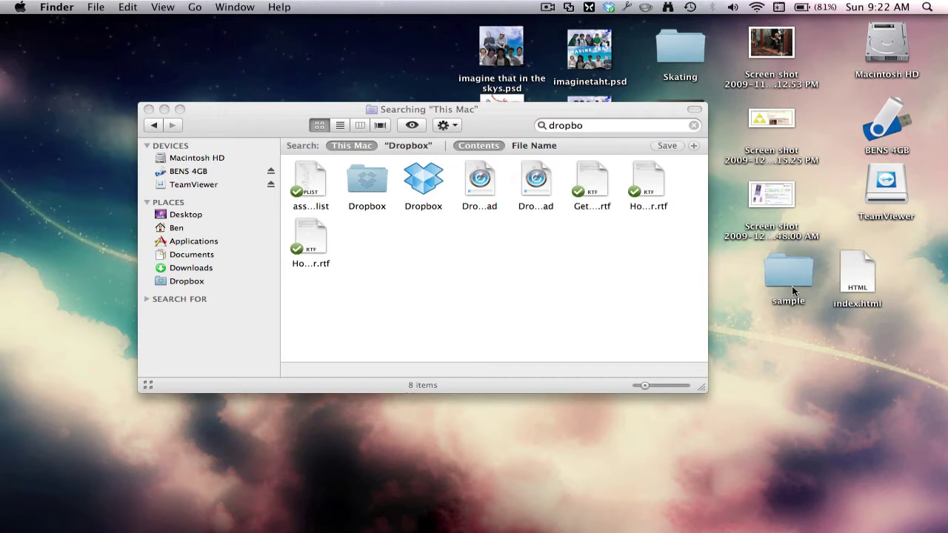
Copy sample and index.html into Dropbox Public, keeping the existing index.html, then close the browser
{"action": "left_click_drag", "start_coordinate": [857, 326], "coordinate": [474, 271]}
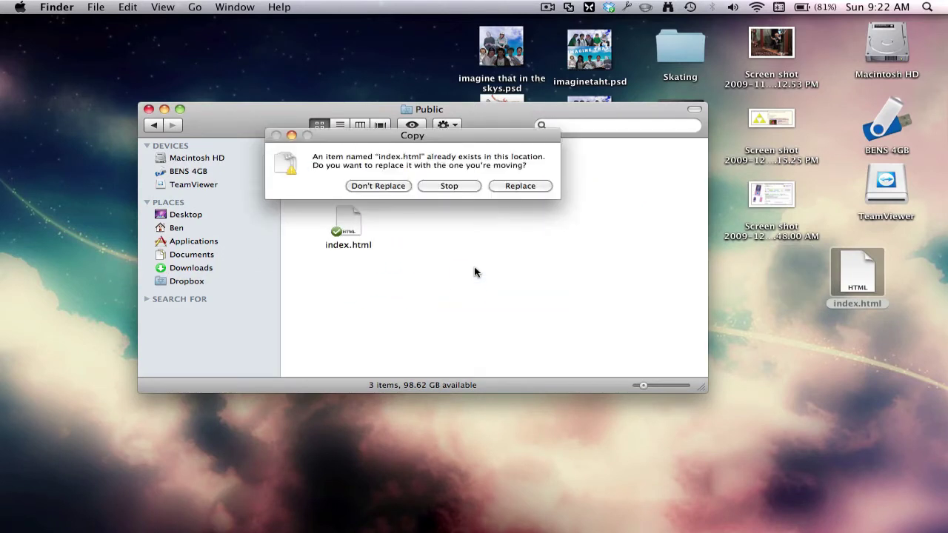
{"action": "left_click_drag", "start_coordinate": [465, 135], "coordinate": [629, 194]}
{"action": "left_click", "coordinate": [544, 250]}
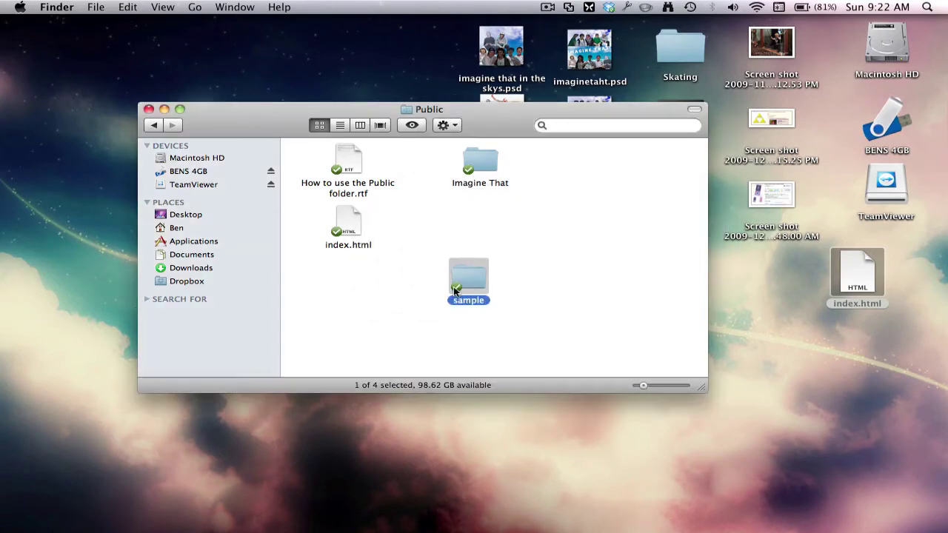
{"action": "left_click_drag", "start_coordinate": [455, 291], "coordinate": [467, 229]}
{"action": "double_click", "coordinate": [345, 226]}
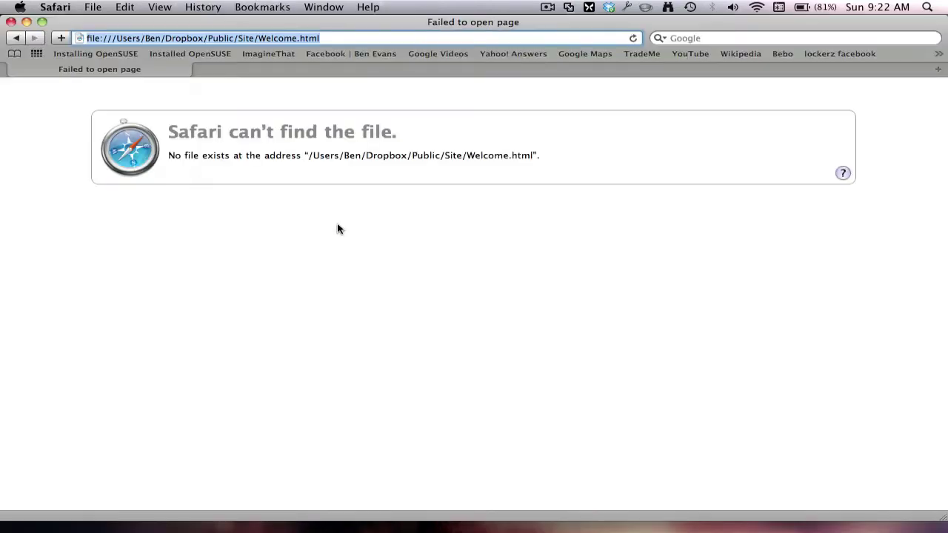
{"action": "left_click", "coordinate": [11, 22]}
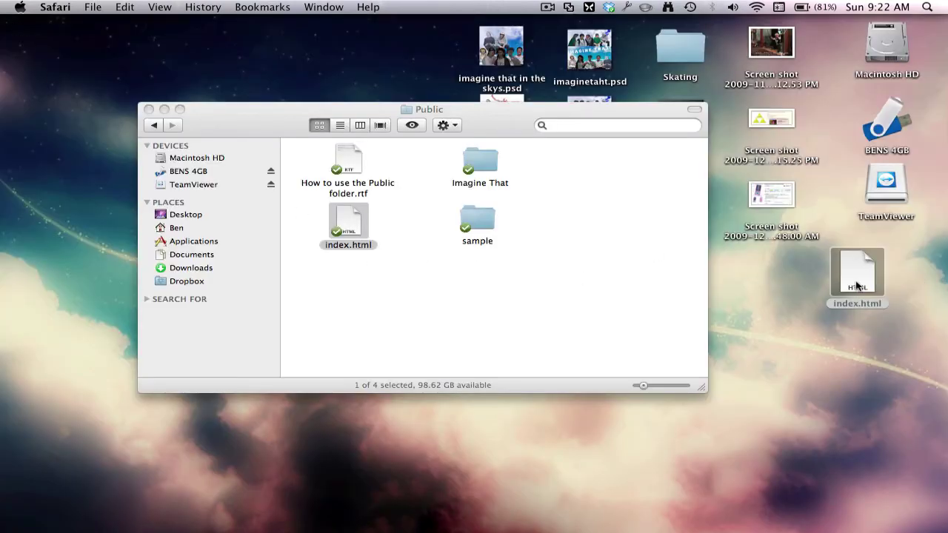
Replace the Public folder's index.html with the desktop copy and arrange it beside the other files
{"action": "left_click_drag", "start_coordinate": [857, 286], "coordinate": [573, 237]}
{"action": "left_click", "coordinate": [679, 259]}
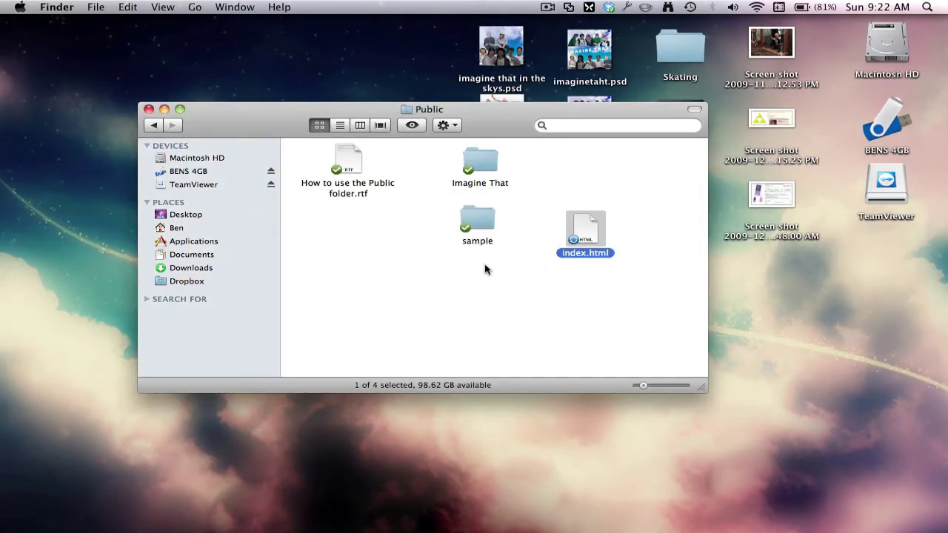
{"action": "left_click_drag", "start_coordinate": [597, 234], "coordinate": [398, 226]}
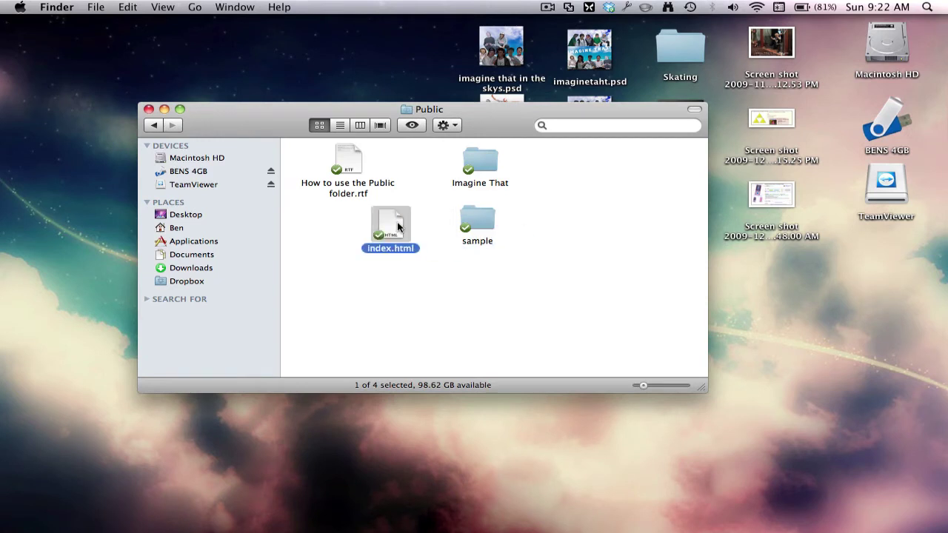
{"action": "double_click", "coordinate": [477, 221]}
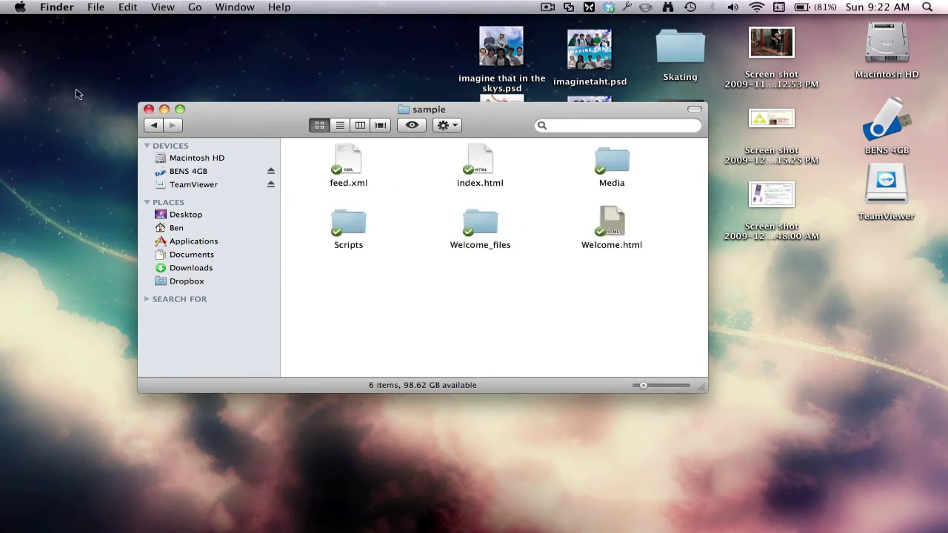
{"action": "left_click", "coordinate": [153, 125]}
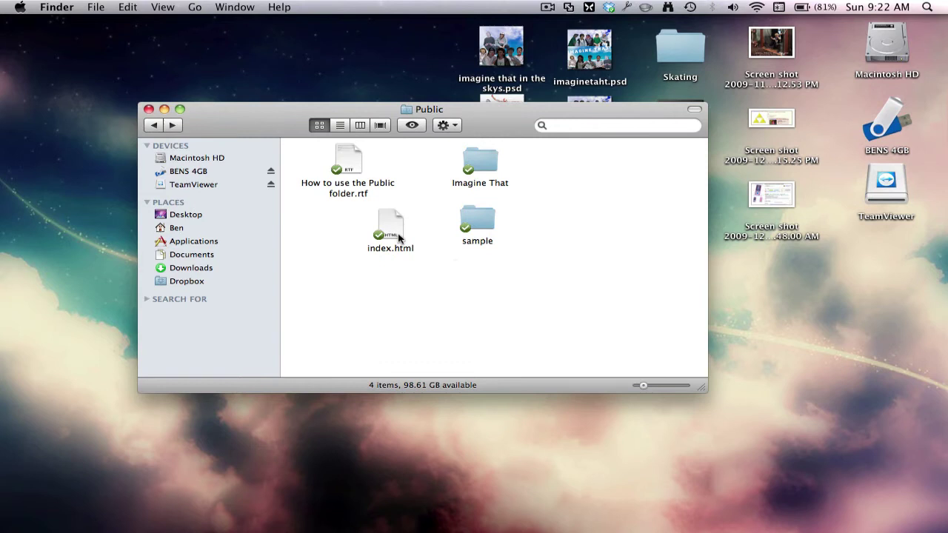
{"action": "left_click_drag", "start_coordinate": [406, 230], "coordinate": [335, 237]}
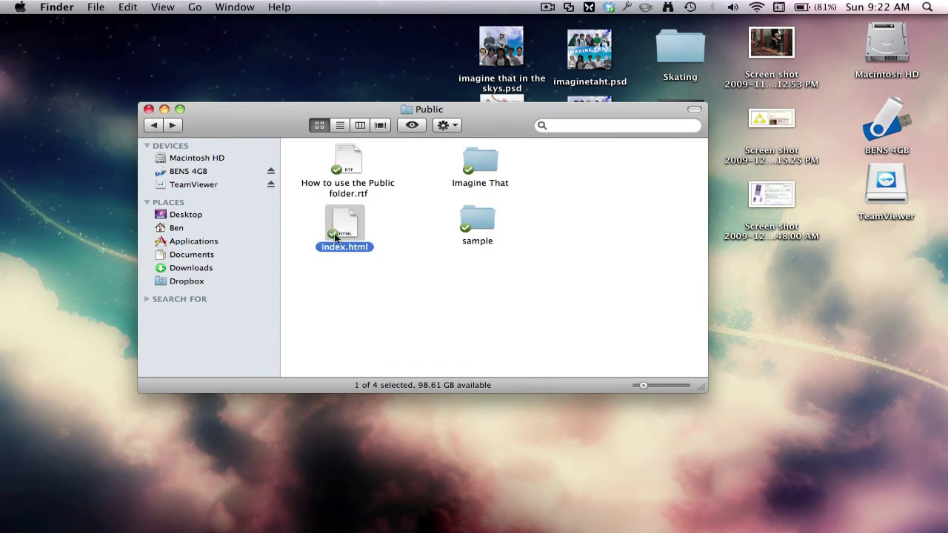
Copy the public Dropbox link for index.html from its Dropbox context menu
{"action": "right_click", "coordinate": [337, 234]}
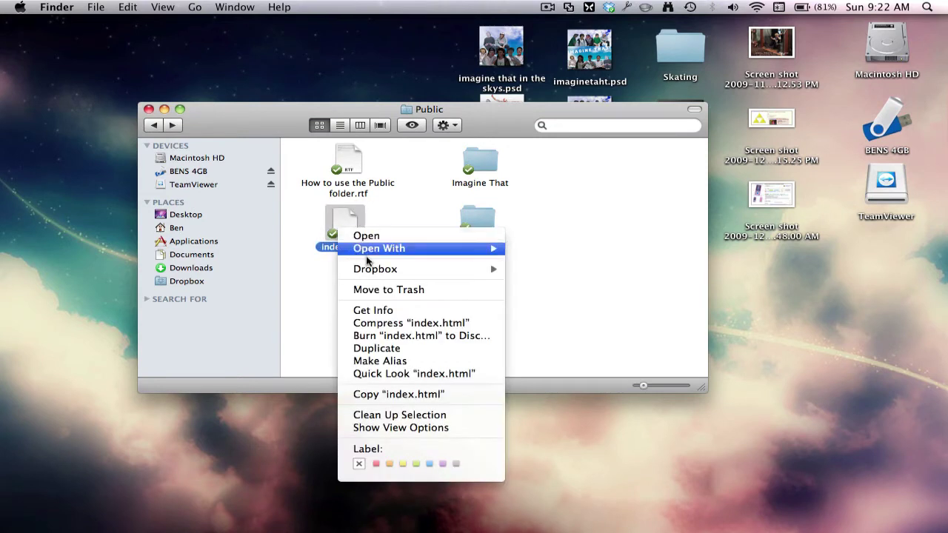
{"action": "mouse_move", "coordinate": [443, 272]}
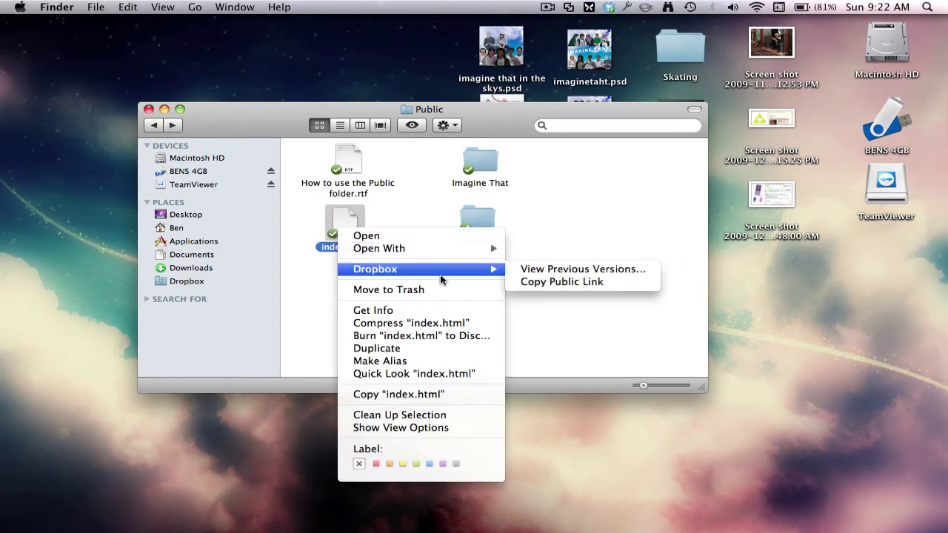
{"action": "left_click", "coordinate": [575, 281]}
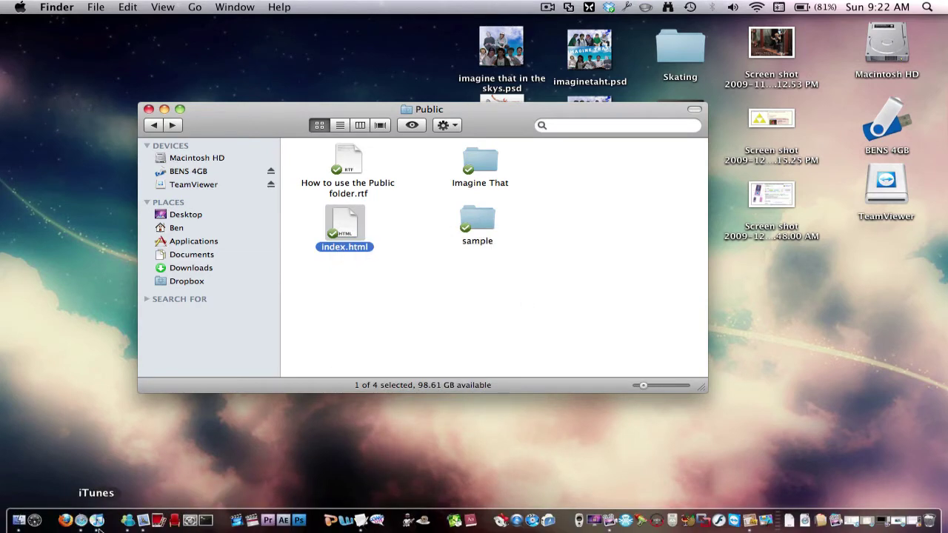
Paste the Dropbox public link into Safari's address bar and load the appletipsandtricks site
{"action": "left_click", "coordinate": [31, 524]}
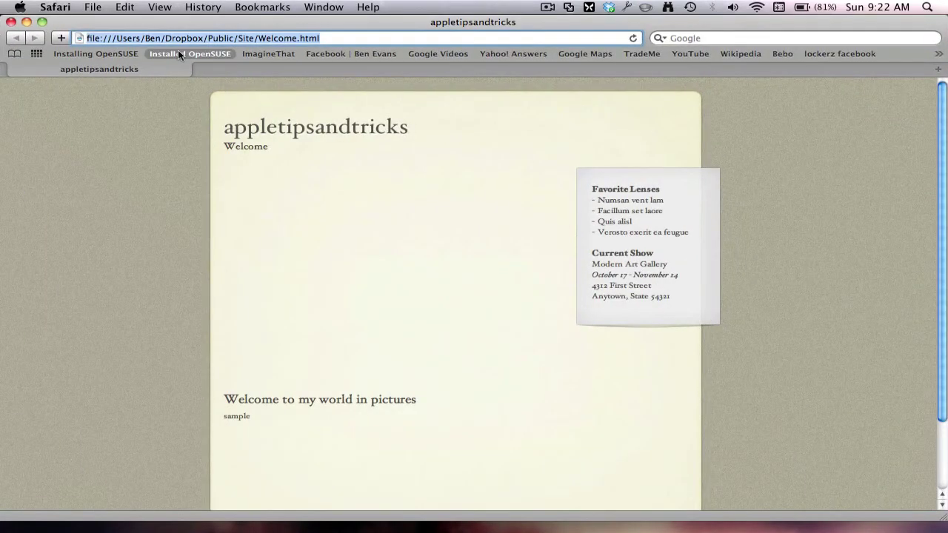
{"action": "key", "text": "super+v"}
{"action": "key", "text": "Return"}
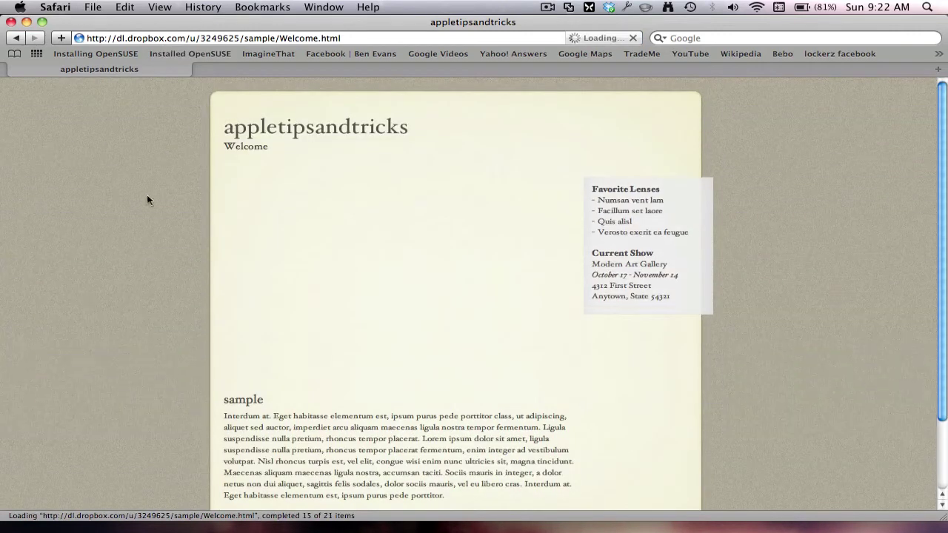
{"action": "scroll", "coordinate": [279, 362], "scroll_direction": "down", "scroll_amount": 3}
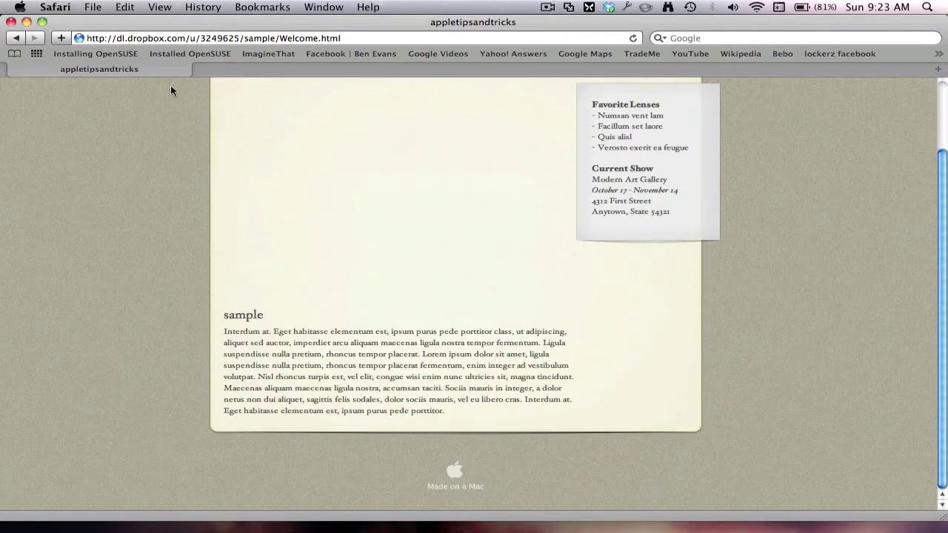
{"action": "left_click_drag", "start_coordinate": [434, 21], "coordinate": [432, 12]}
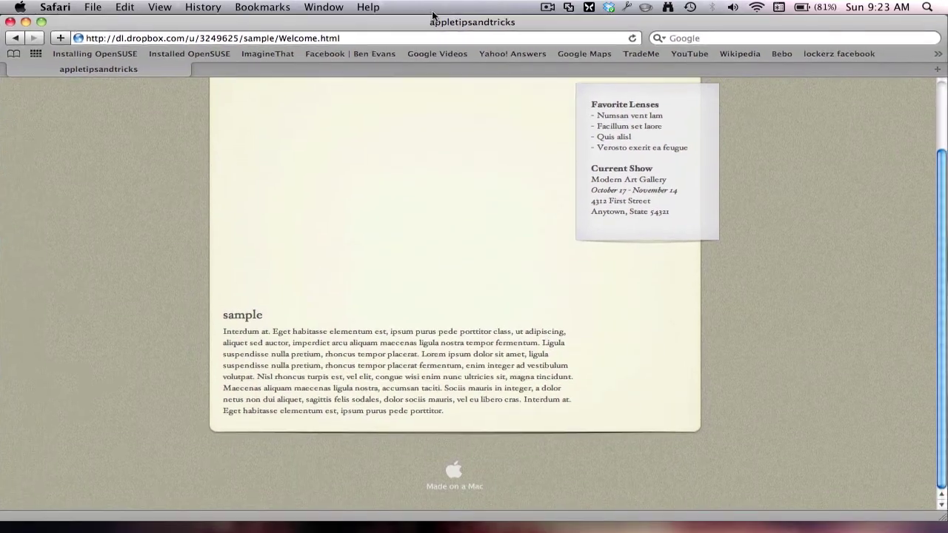
{"action": "left_click", "coordinate": [385, 42]}
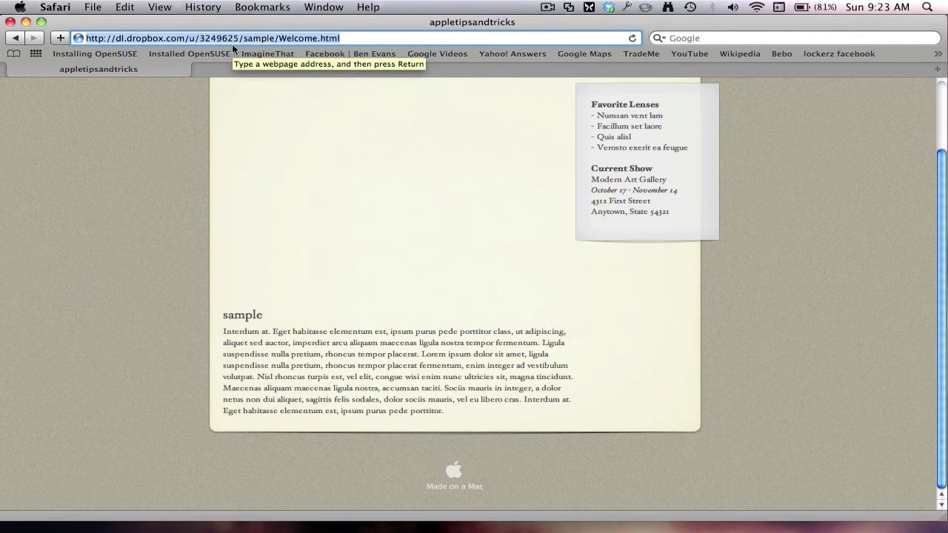
Load dot.tk and submit the pasted Dropbox index.html link for a free .tk name
{"action": "type", "text": "dot.tk/"}
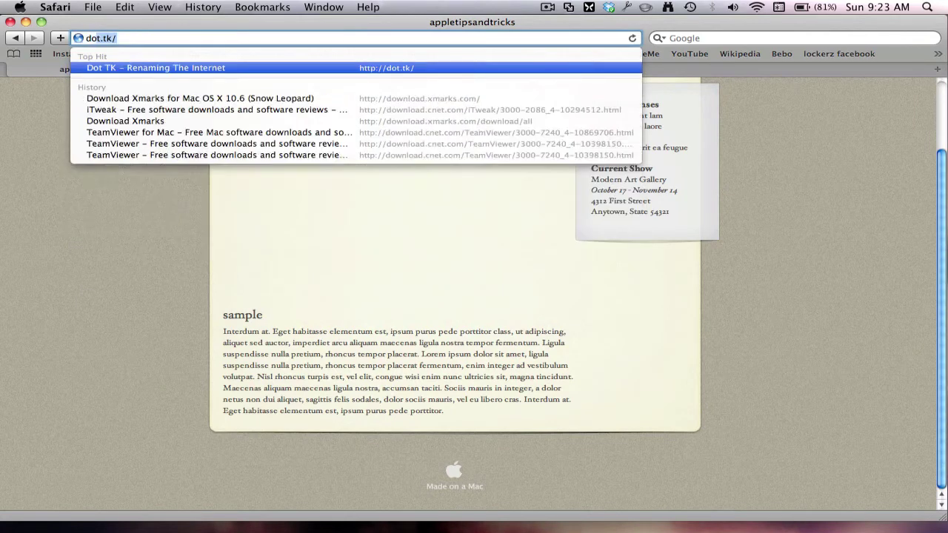
{"action": "key", "text": "Return"}
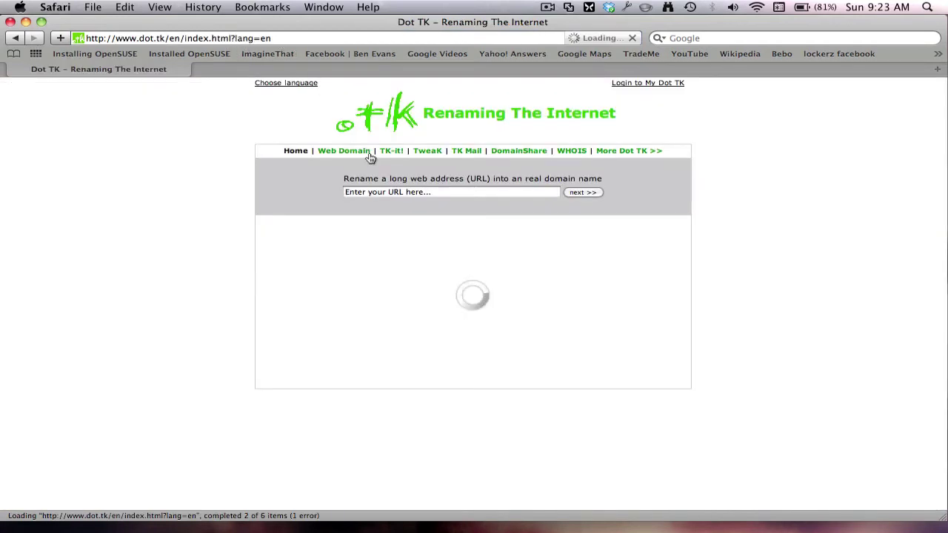
{"action": "left_click", "coordinate": [417, 193]}
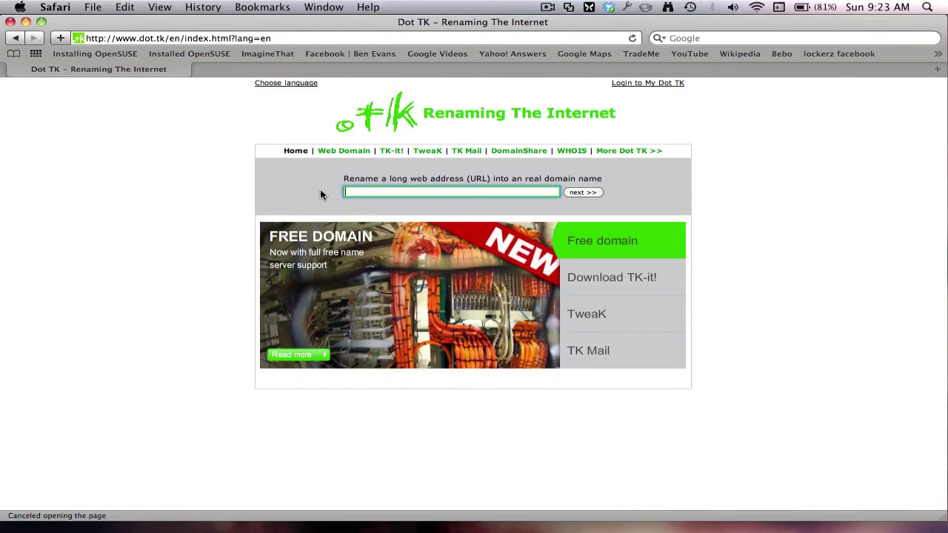
{"action": "key", "text": "super+v"}
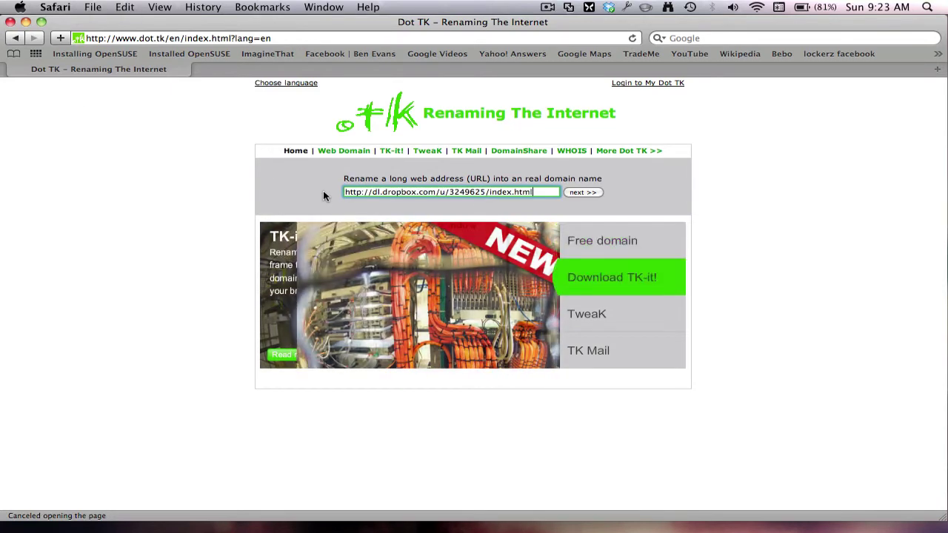
{"action": "left_click", "coordinate": [595, 195]}
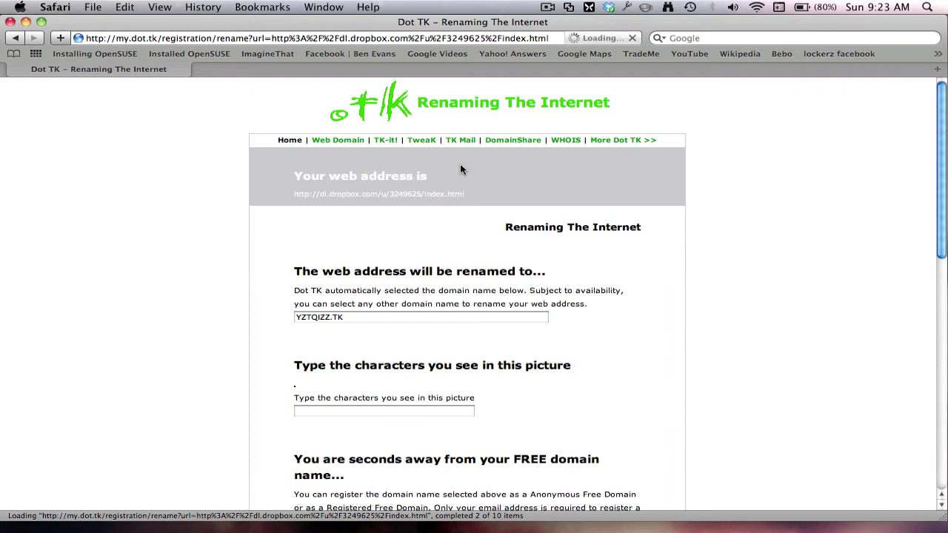
Replace the suggested YZTQIZZ name with appletipssample.TK and type the captcha characters from the picture
{"action": "left_click", "coordinate": [368, 321]}
{"action": "left_click", "coordinate": [332, 345]}
{"action": "left_click", "coordinate": [336, 321]}
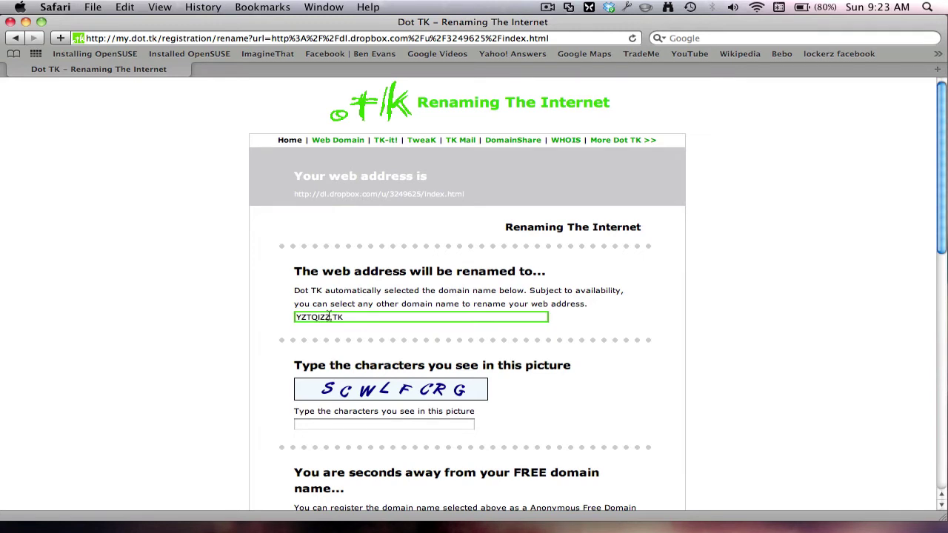
{"action": "left_click", "coordinate": [258, 316]}
{"action": "left_click", "coordinate": [372, 320]}
{"action": "left_click", "coordinate": [331, 322]}
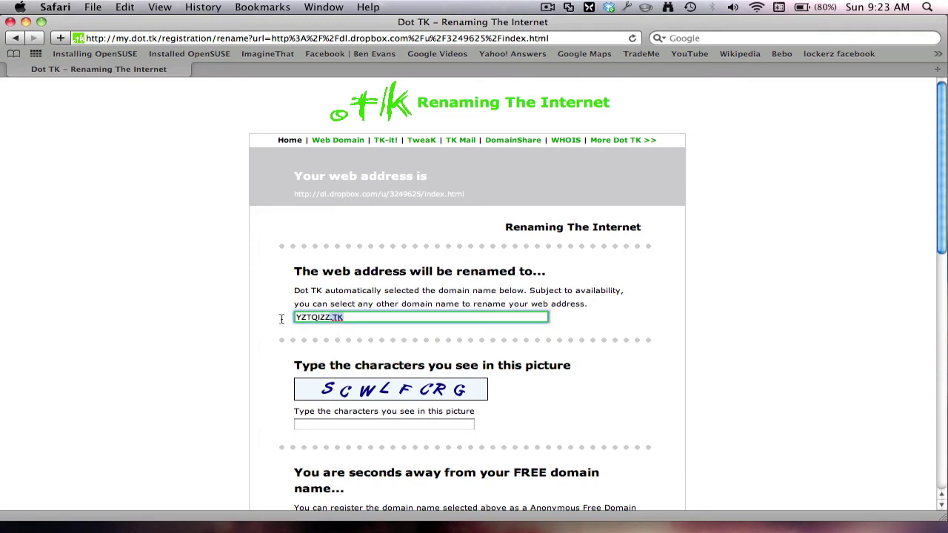
{"action": "double_click", "coordinate": [308, 317]}
{"action": "type", "text": "appletipssample"}
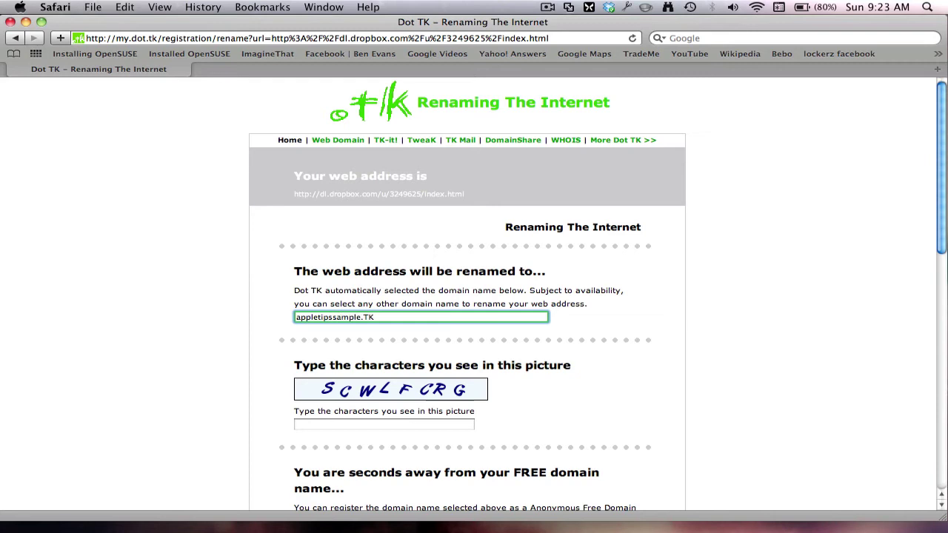
{"action": "key", "text": "Tab"}
{"action": "left_click", "coordinate": [364, 426]}
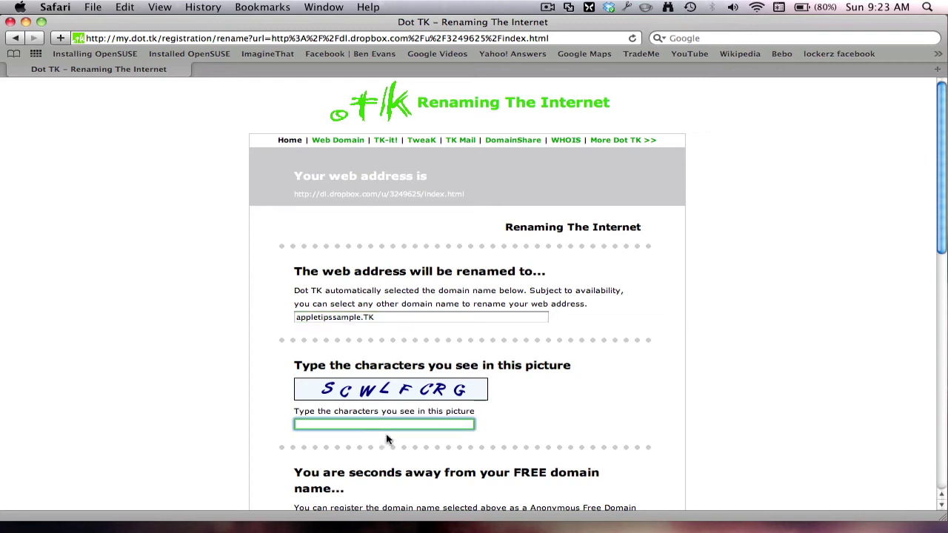
{"action": "type", "text": "scwlfcrg"}
Choose the Registered Free Domain option and keep the Free domain plan
{"action": "scroll", "coordinate": [946, 291], "scroll_direction": "down", "scroll_amount": 3}
{"action": "left_click_drag", "start_coordinate": [945, 278], "coordinate": [943, 471]}
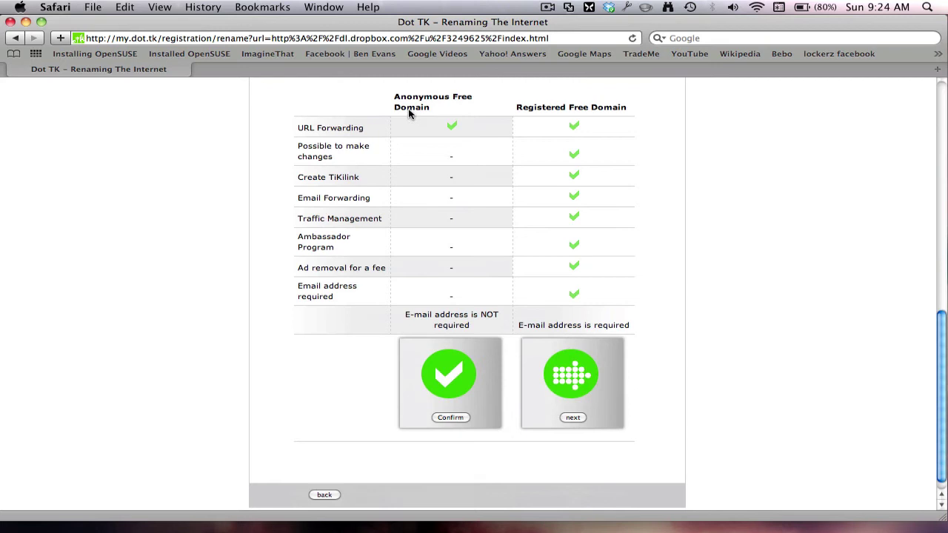
{"action": "left_click_drag", "start_coordinate": [448, 111], "coordinate": [417, 96]}
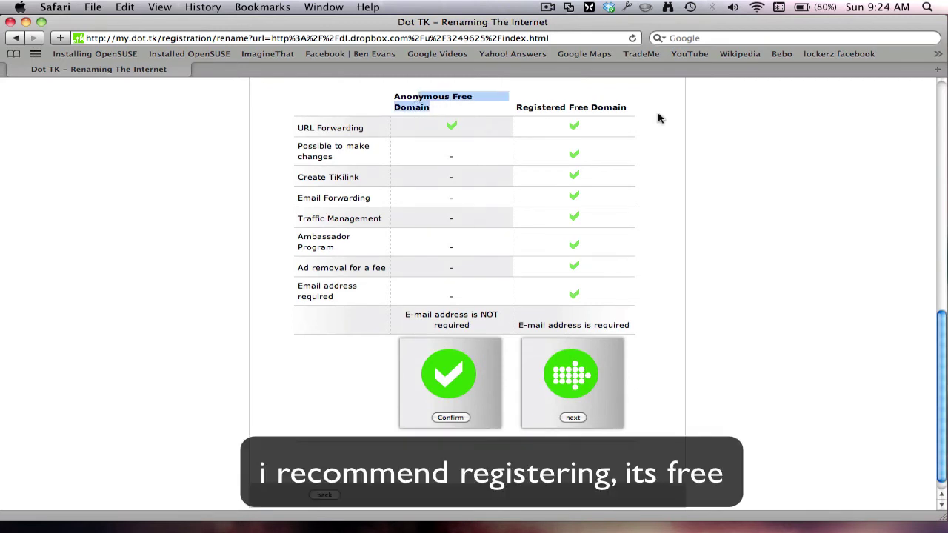
{"action": "left_click", "coordinate": [573, 419]}
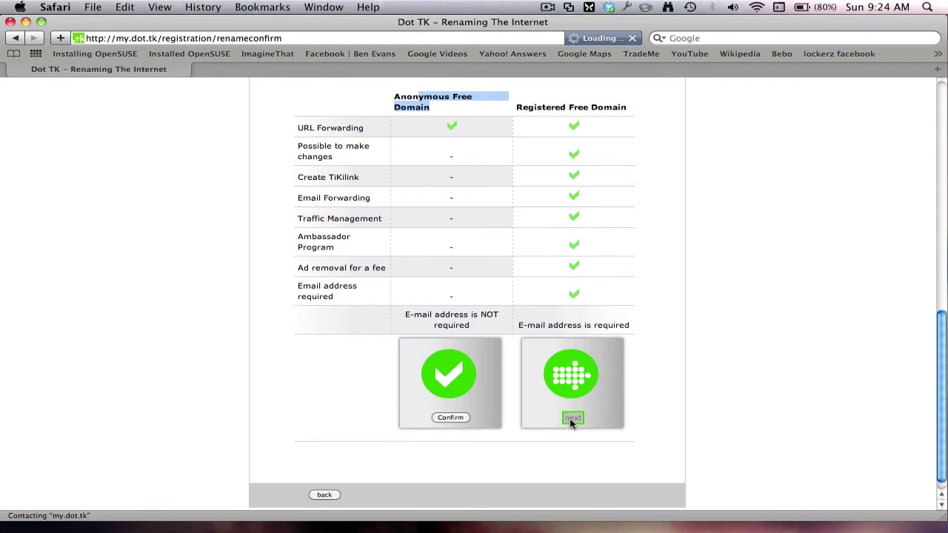
{"action": "scroll", "coordinate": [516, 296], "scroll_direction": "down", "scroll_amount": 3}
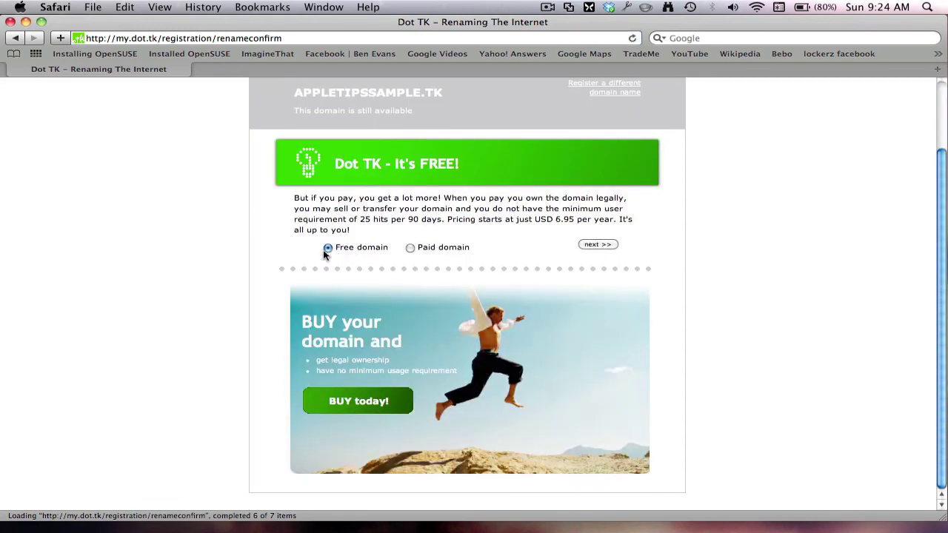
{"action": "left_click", "coordinate": [608, 244]}
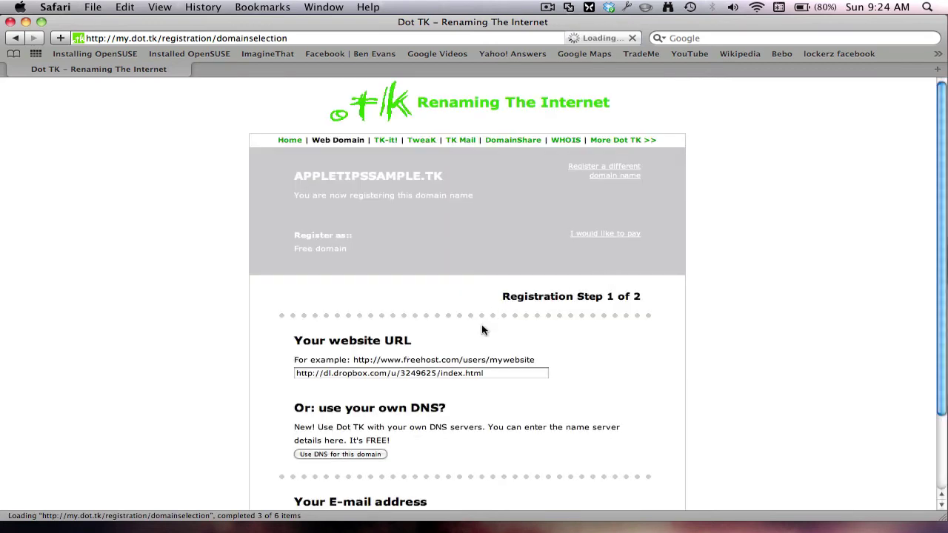
Enter the account e-mail address and submit registration step 1
{"action": "scroll", "coordinate": [480, 328], "scroll_direction": "down", "scroll_amount": 3}
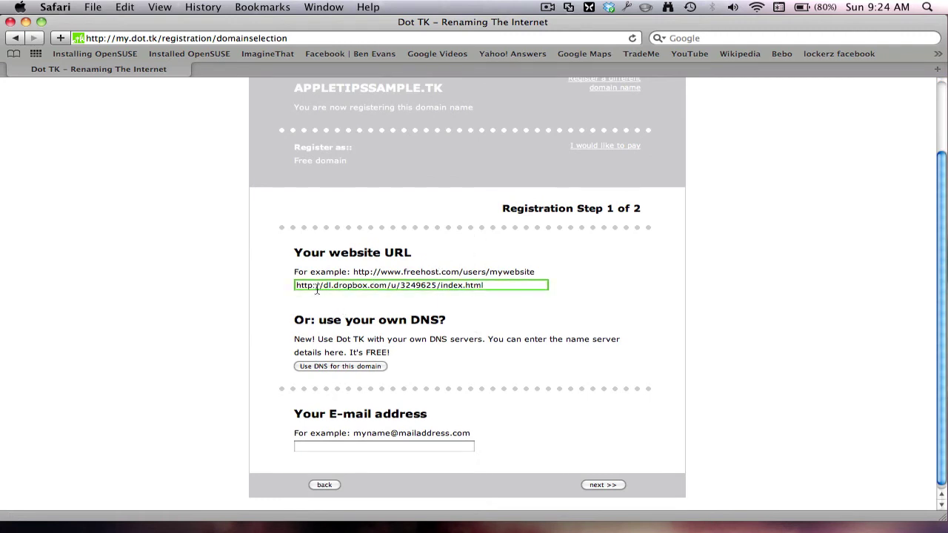
{"action": "left_click", "coordinate": [364, 445]}
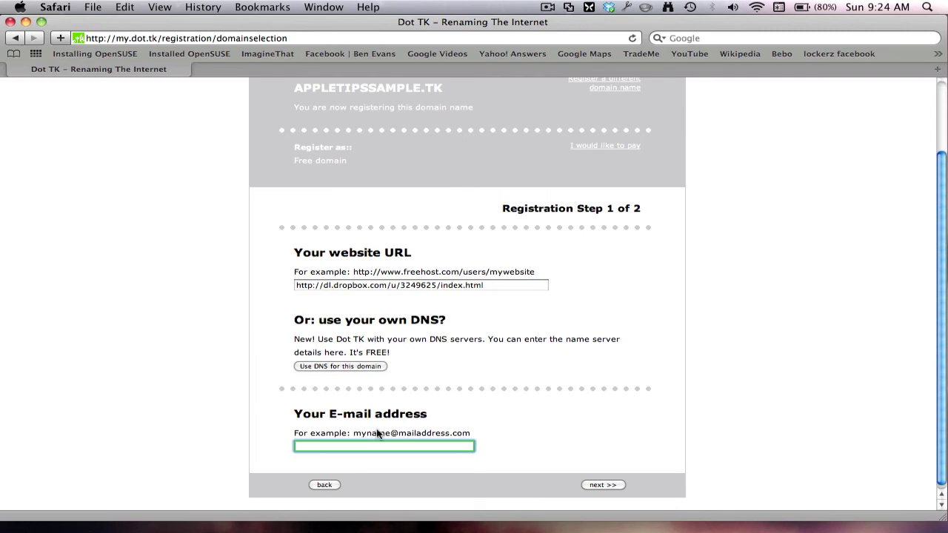
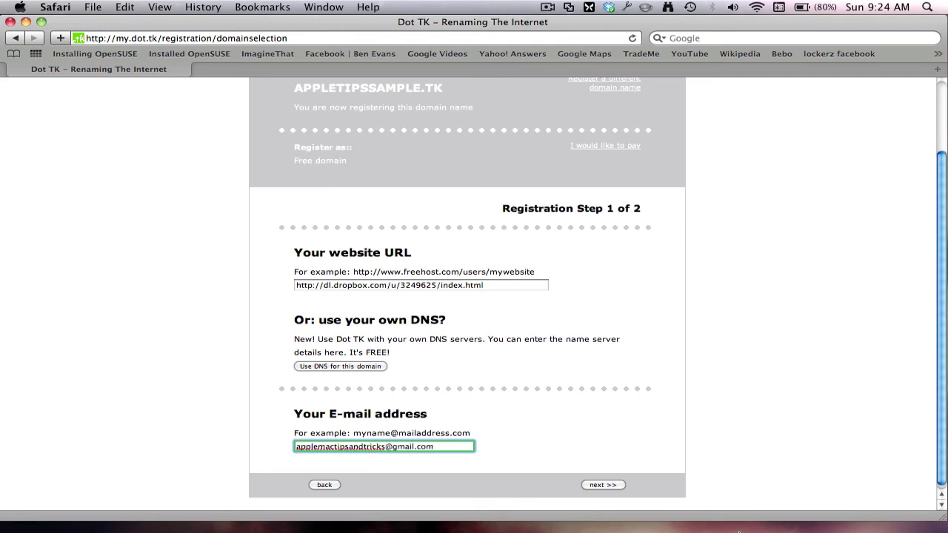
{"action": "left_click", "coordinate": [609, 485]}
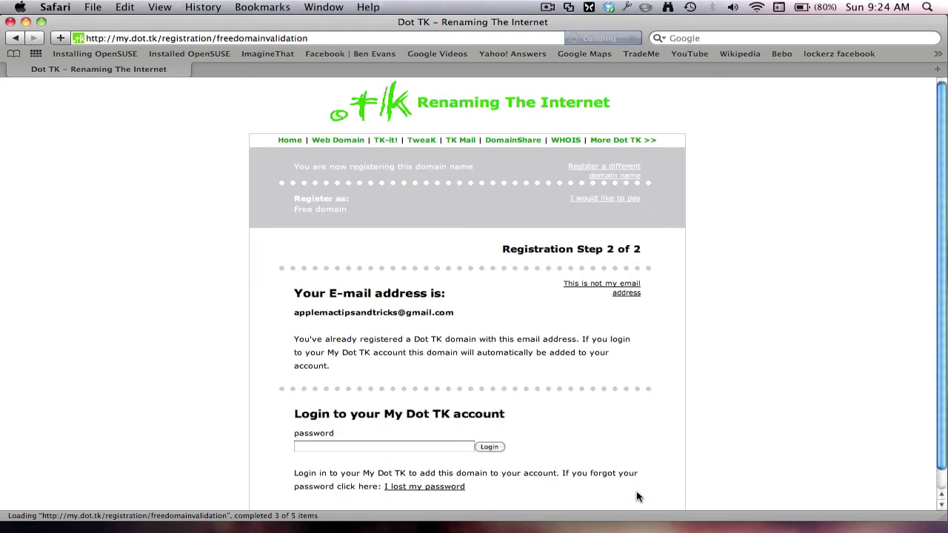
Enter the account password and log in to My Dot TK
{"action": "scroll", "coordinate": [399, 412], "scroll_direction": "down", "scroll_amount": 1}
{"action": "left_click", "coordinate": [380, 428]}
{"action": "left_click", "coordinate": [376, 429]}
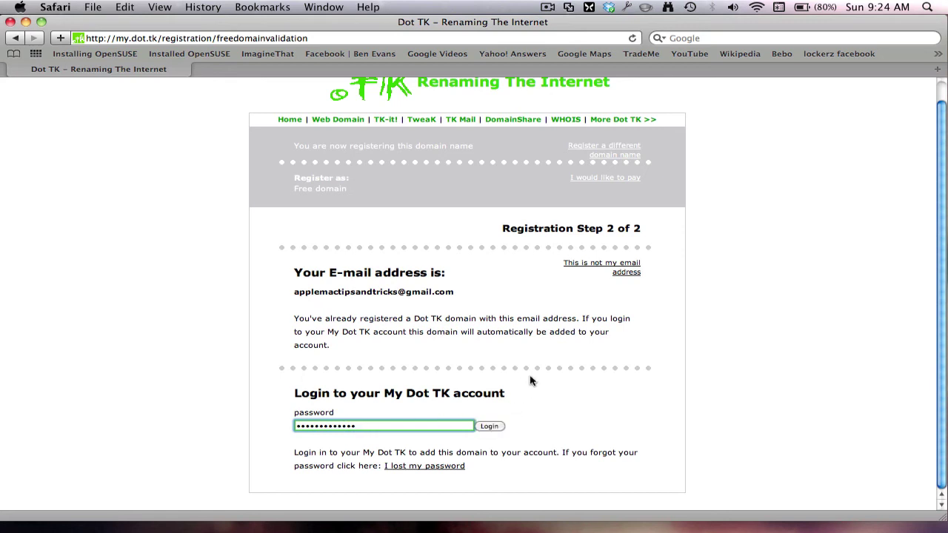
{"action": "left_click", "coordinate": [492, 427]}
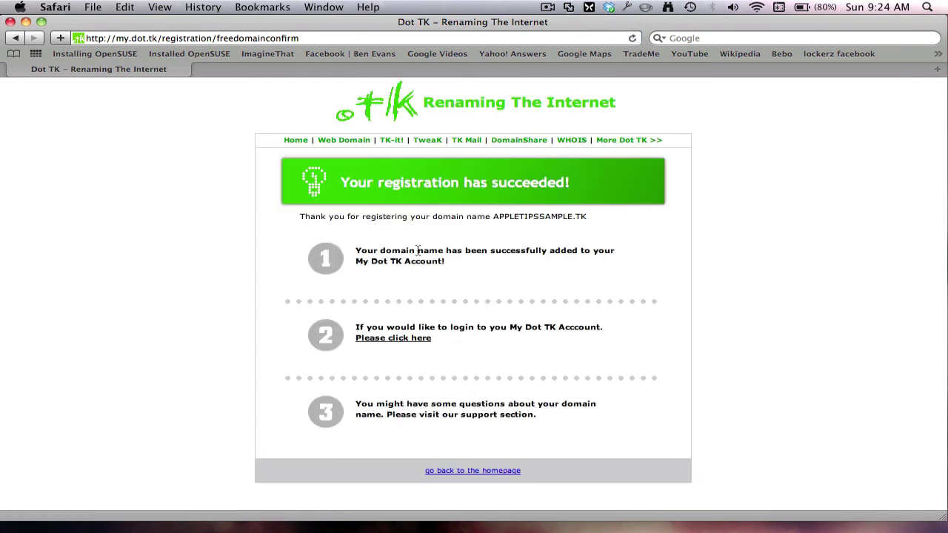
On the registration success page, select the new domain name APPLETIPSSAMPLE.TK
{"action": "left_click_drag", "start_coordinate": [421, 255], "coordinate": [444, 261]}
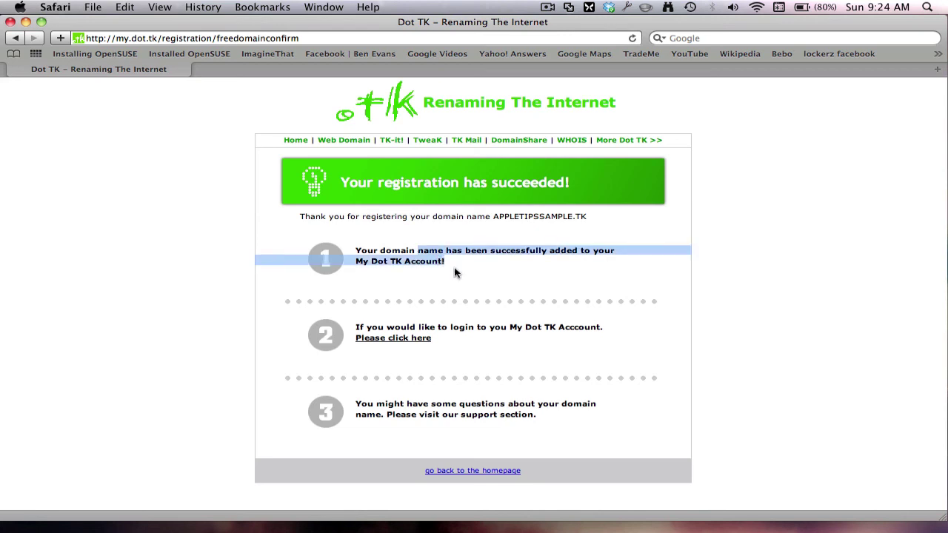
{"action": "left_click", "coordinate": [342, 41]}
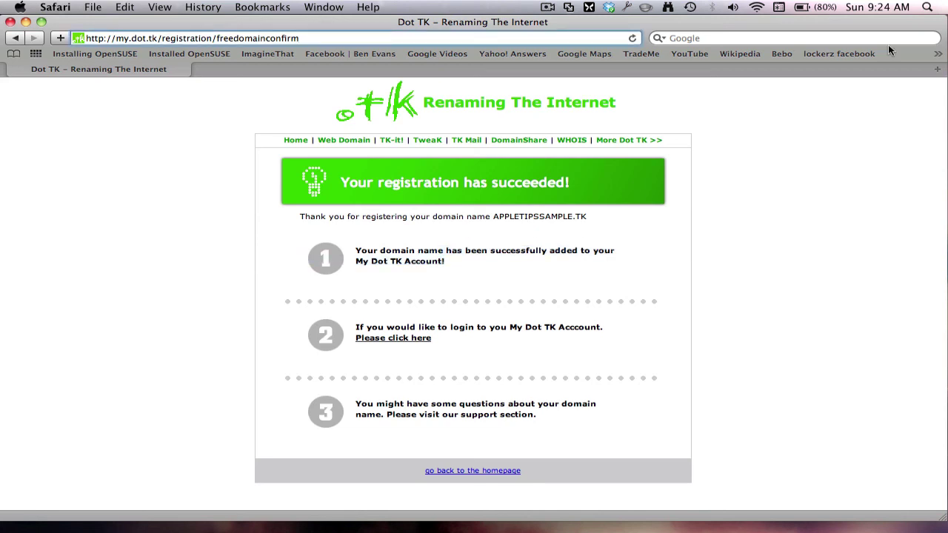
{"action": "key", "text": "super+a"}
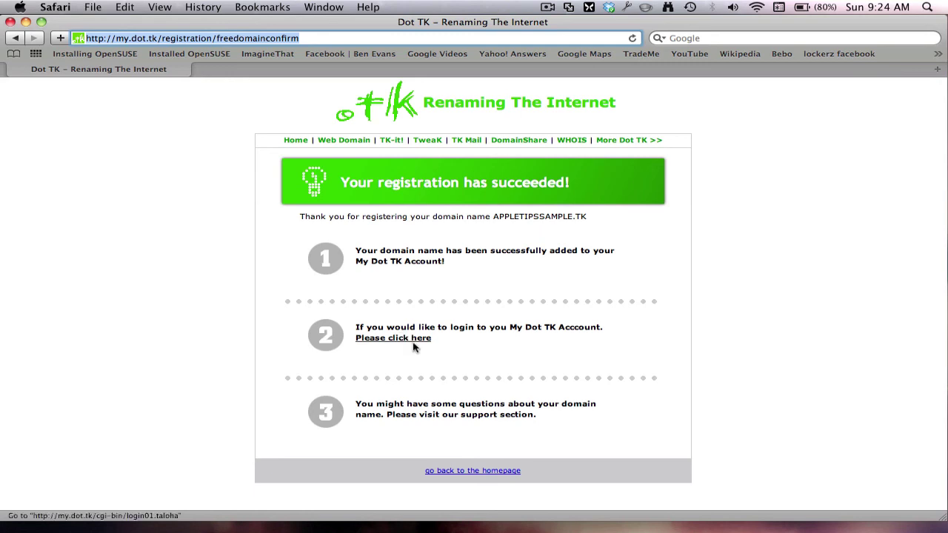
{"action": "left_click", "coordinate": [545, 348]}
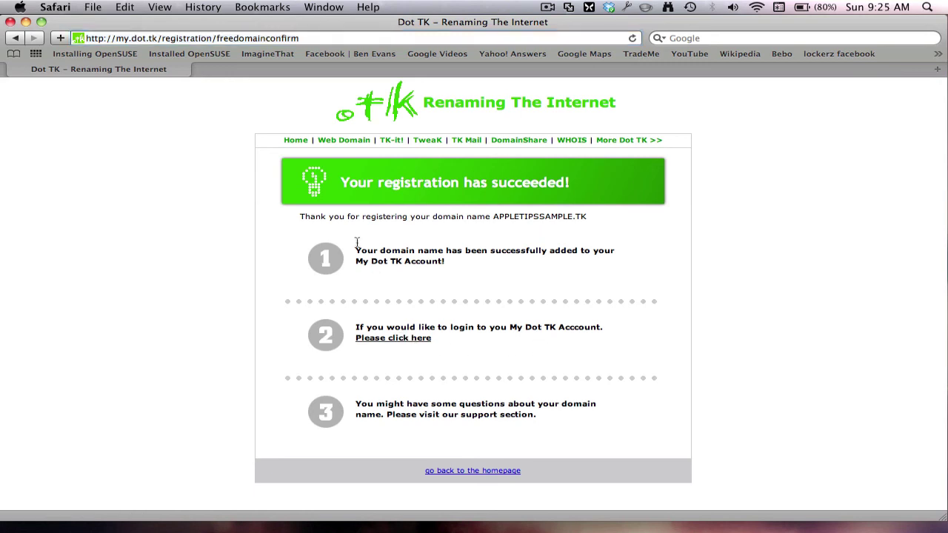
{"action": "left_click_drag", "start_coordinate": [494, 216], "coordinate": [606, 217]}
{"action": "left_click", "coordinate": [493, 217]}
{"action": "left_click_drag", "start_coordinate": [494, 217], "coordinate": [614, 217]}
{"action": "key", "text": "super+c"}
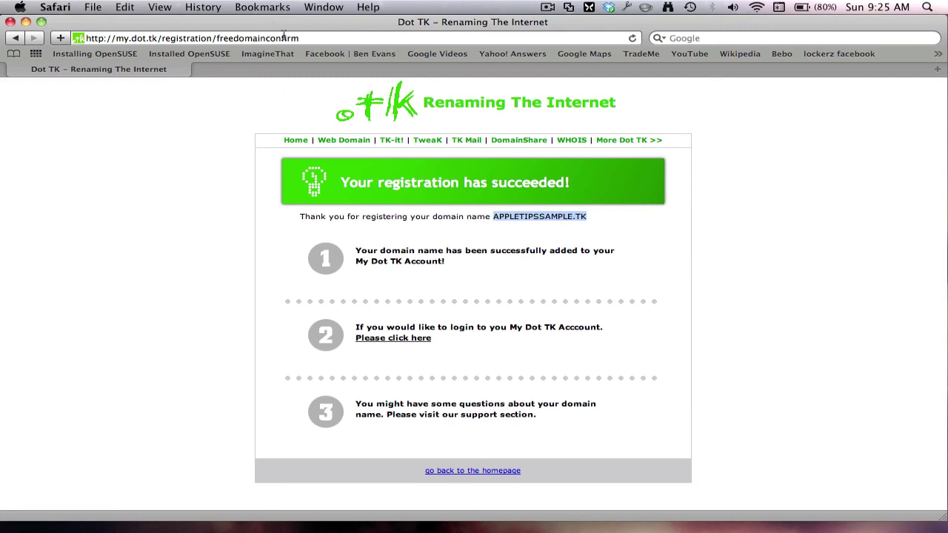
Replace Safari's address with the pasted APPLETIPSSAMPLE.TK and load it
{"action": "left_click", "coordinate": [284, 34]}
{"action": "key", "text": "super+a"}
{"action": "key", "text": "super+v"}
{"action": "key", "text": "Return"}
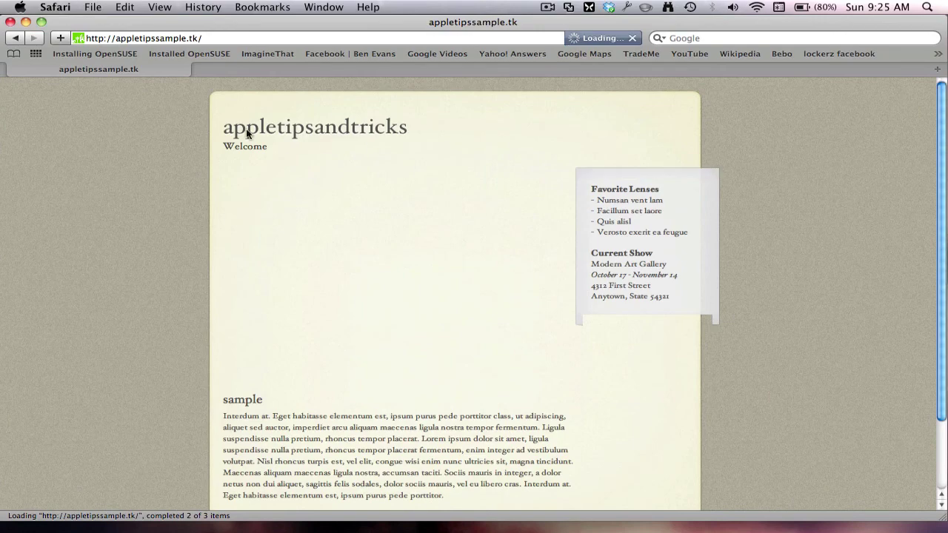
Highlight the appletipsandtricks site title on the loaded Welcome page
{"action": "double_click", "coordinate": [248, 133]}
{"action": "left_click_drag", "start_coordinate": [248, 133], "coordinate": [422, 246]}
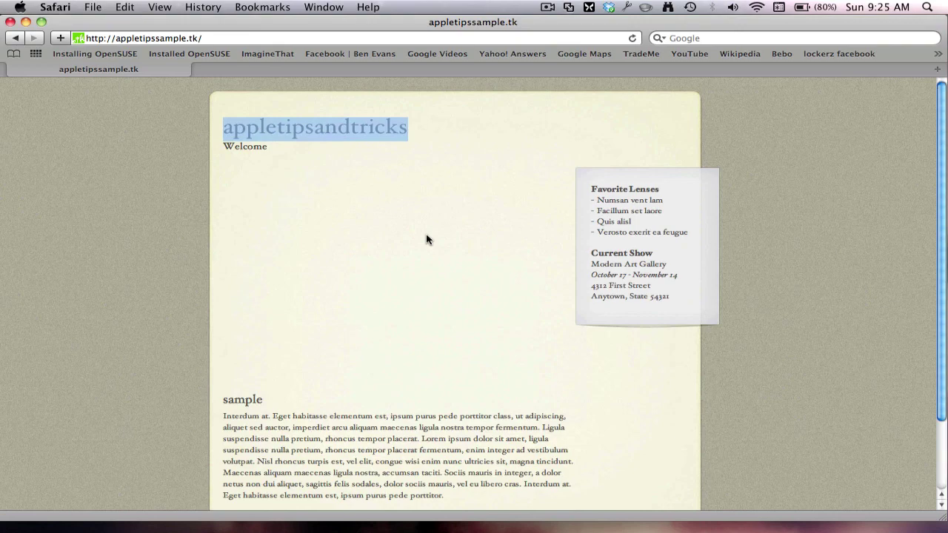
{"action": "left_click", "coordinate": [548, 6]}
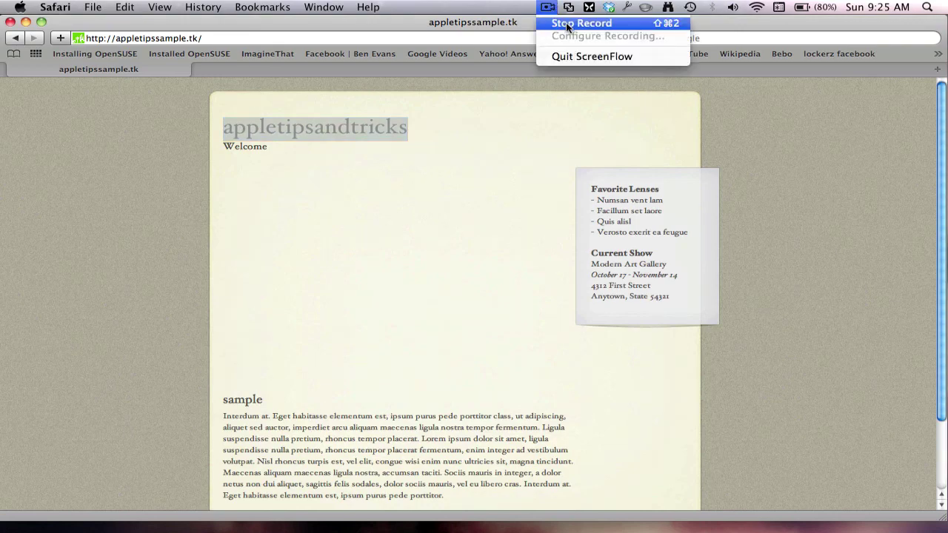